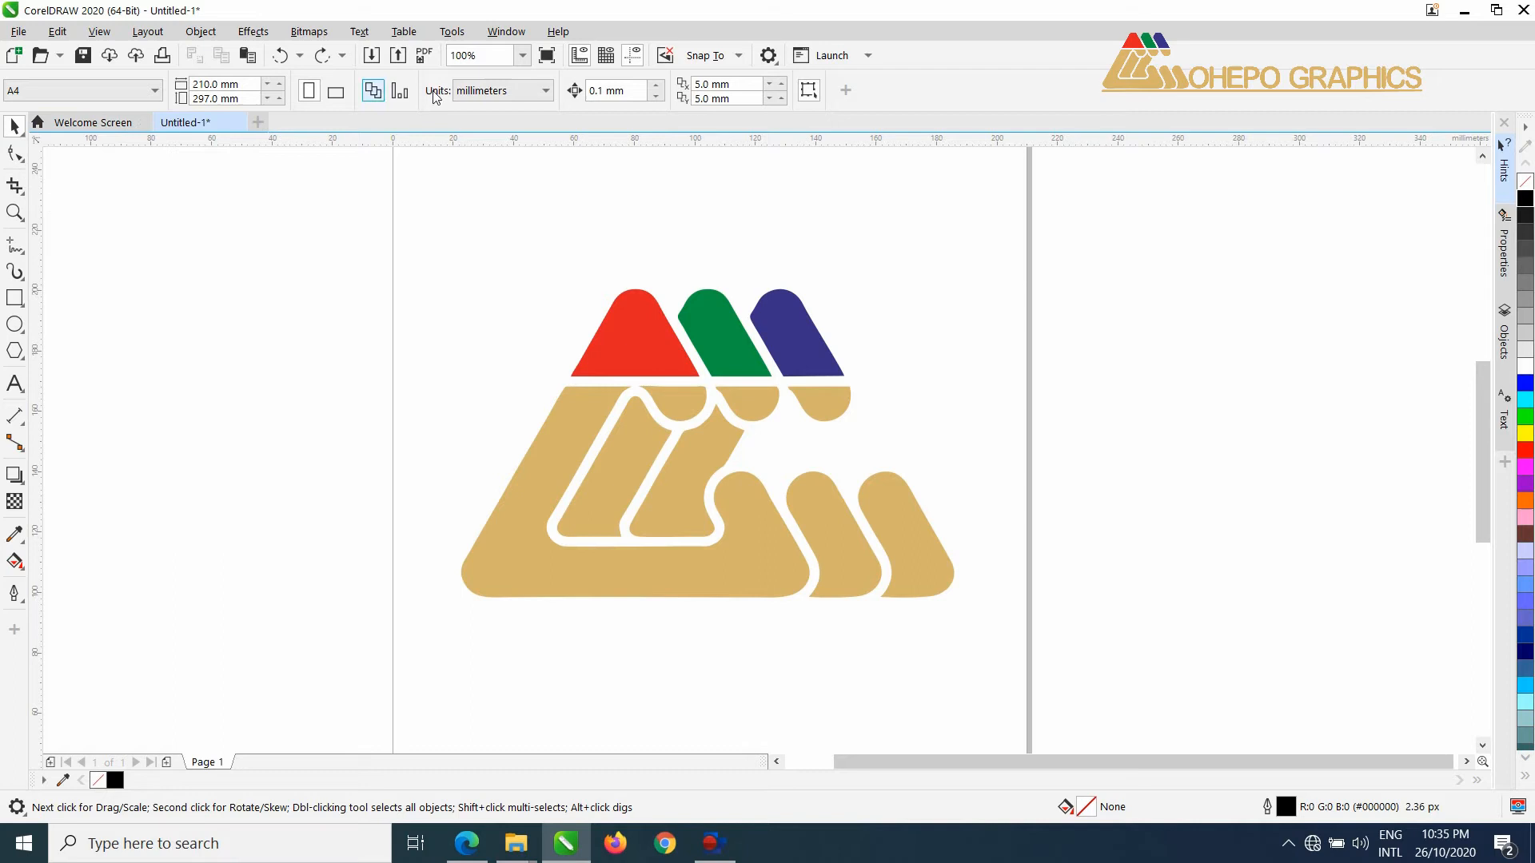
Try the A4 page in landscape orientation and return it to portrait
left_click(112, 94)
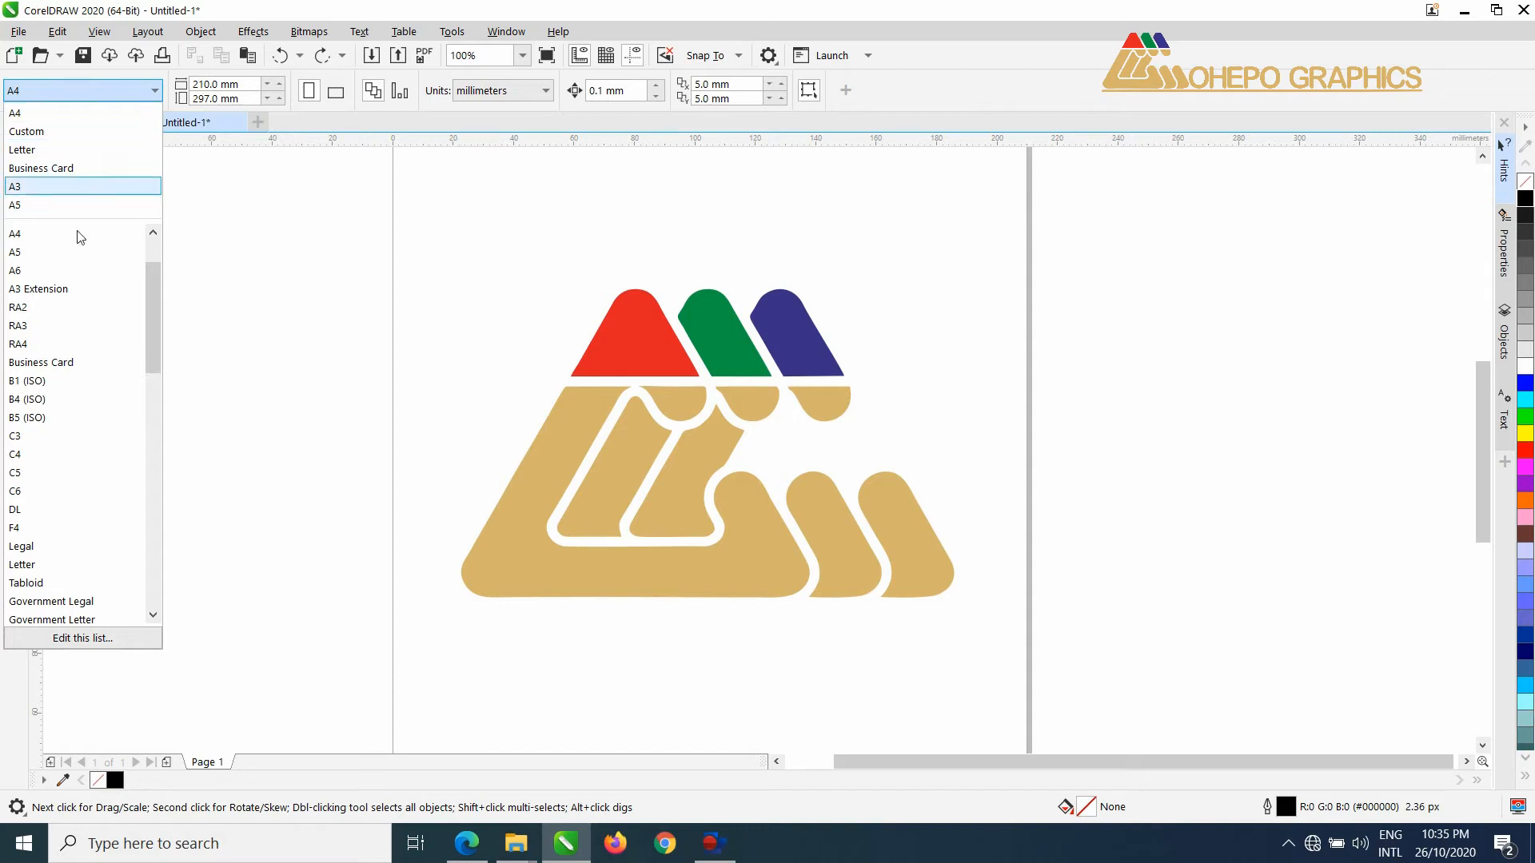
left_click(280, 283)
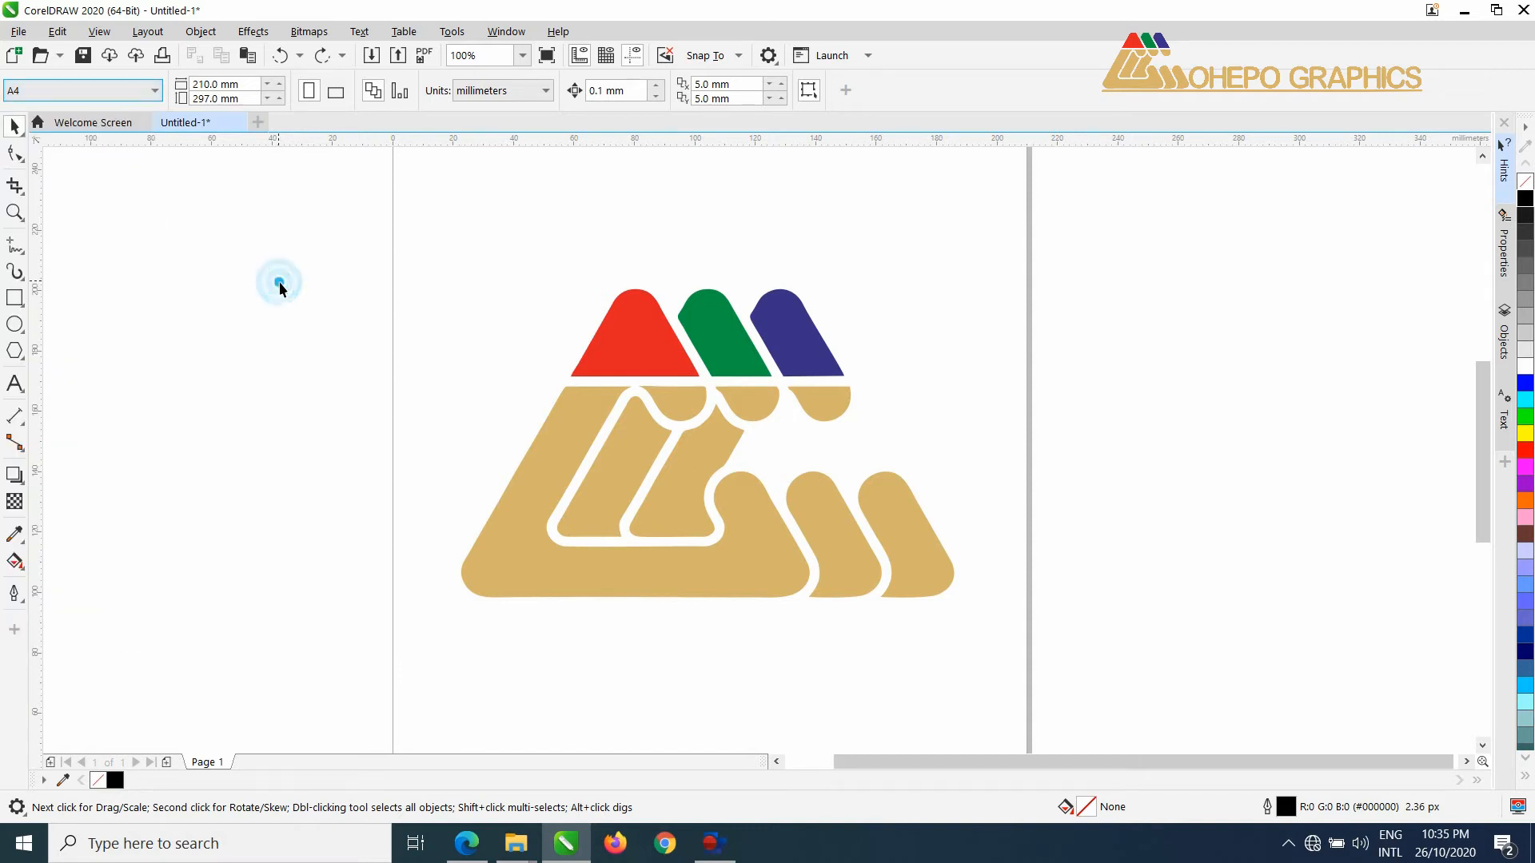
scroll(479, 272, "down", 2)
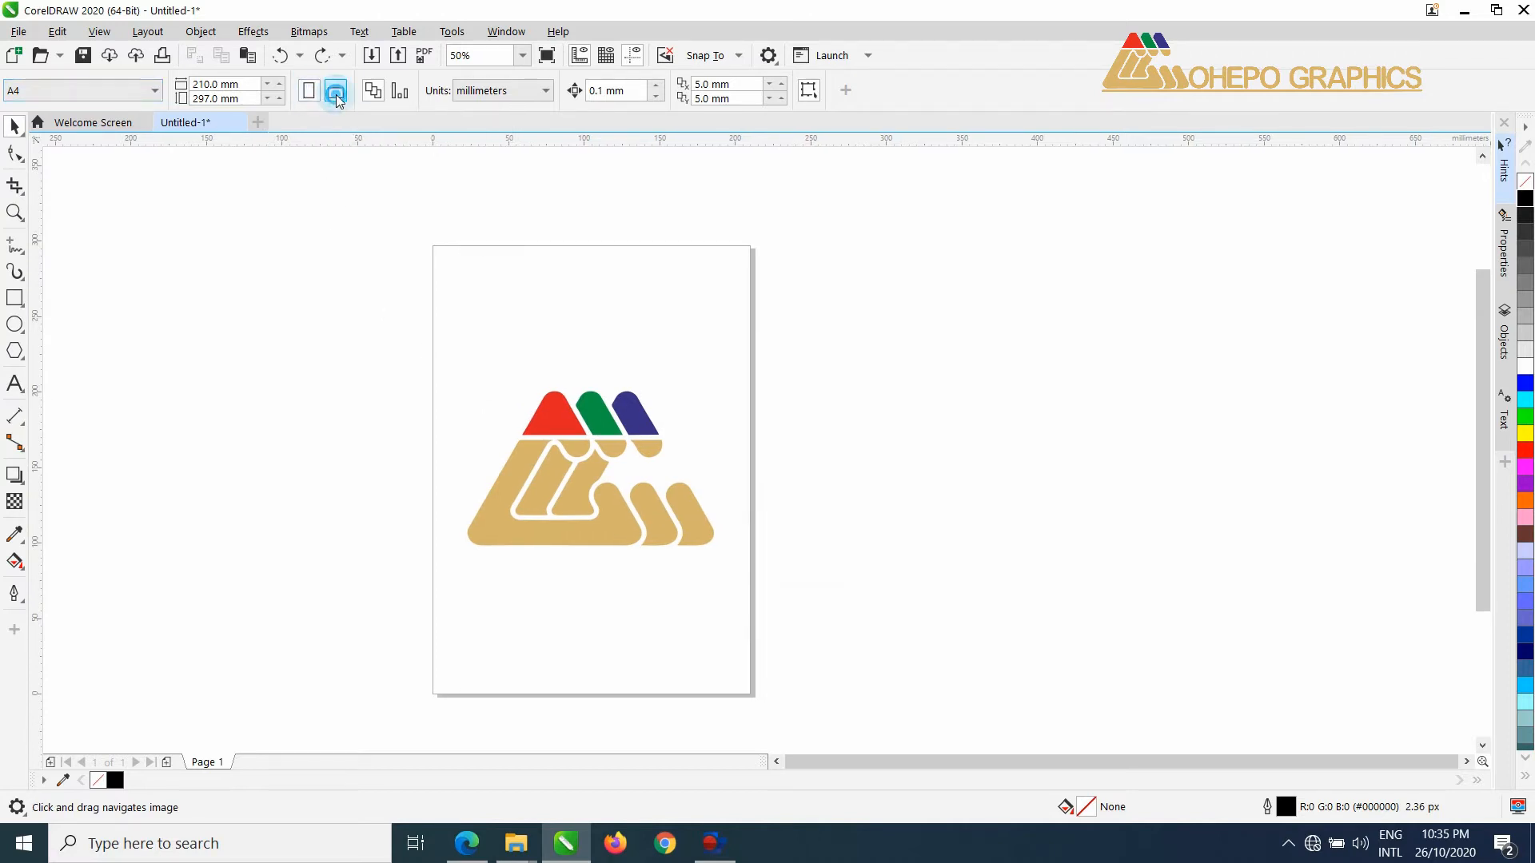
left_click(336, 94)
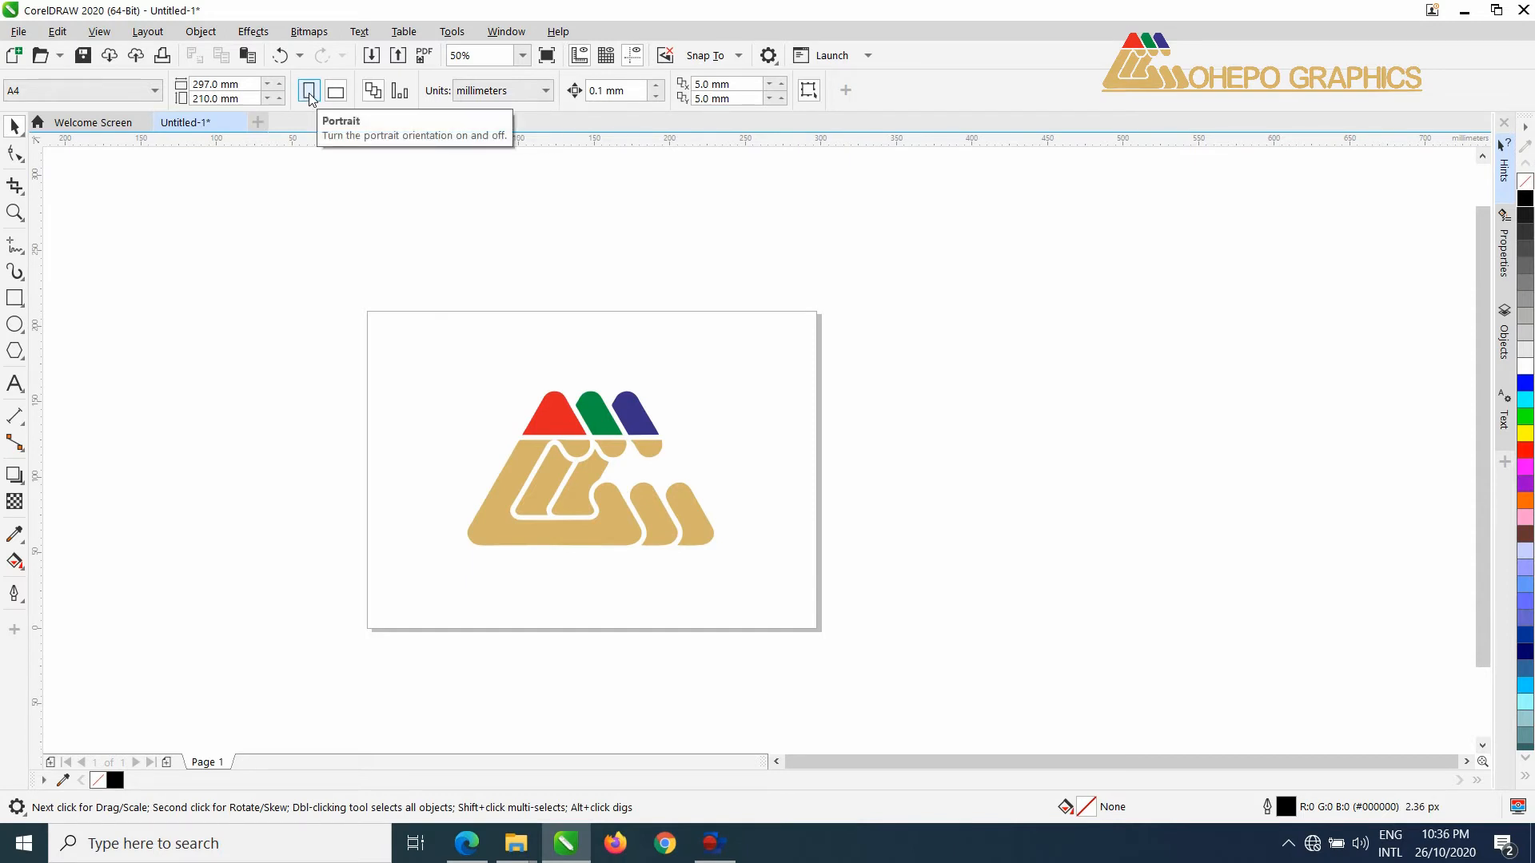
left_click(310, 94)
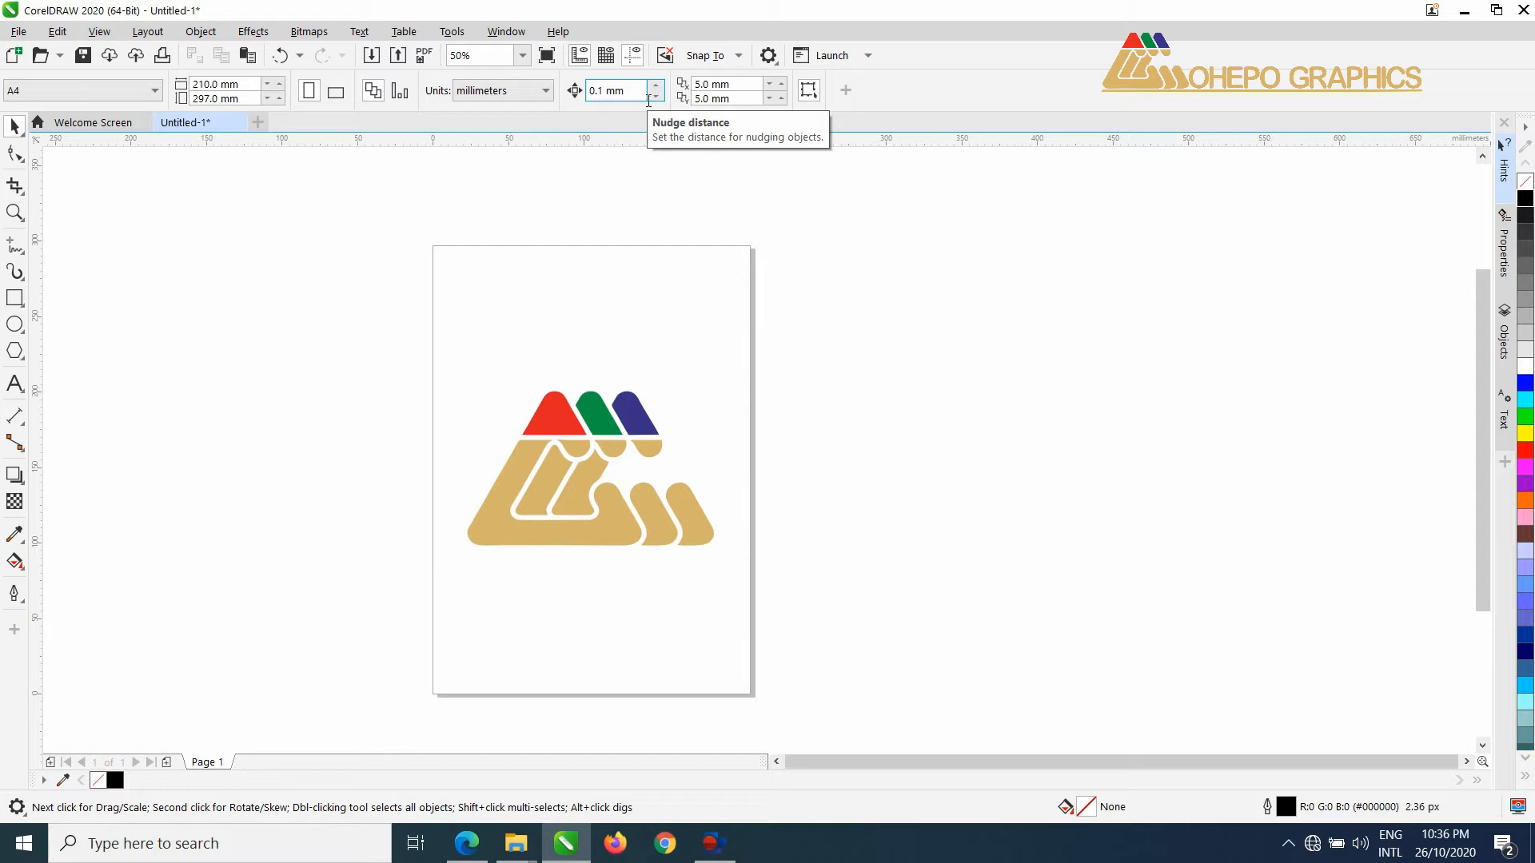
Select the whole logo and nudge it repeatedly to the right and back to the left in 0.1 mm increments
left_click_drag(418, 353, 809, 574)
key("Right")
key("Right")
key("Right")
key("Right")
key("Right")
key("Right")
key("Right")
key("Right")
key("Right")
key("Right")
key("Right")
key("Right")
key("Right")
key("Right")
key("Right")
key("Right")
key("Right")
key("Right")
key("Right")
key("Right")
key("Right")
key("Right")
key("Right")
key("Left")
key("Left")
key("Left")
key("Left")
key("Left")
key("Left")
key("Left")
key("Left")
key("Left")
key("Left")
key("Left")
key("Left")
key("Left")
key("Left")
key("Left")
key("Left")
key("Left")
key("Left")
key("Left")
key("Left")
key("Left")
key("Left")
key("Left")
key("Left")
key("Left")
key("Left")
key("Left")
key("Left")
key("Left")
key("Left")
key("Left")
key("Left")
key("Left")
key("Left")
key("Left")
key("Left")
key("Left")
key("Left")
key("Left")
key("Left")
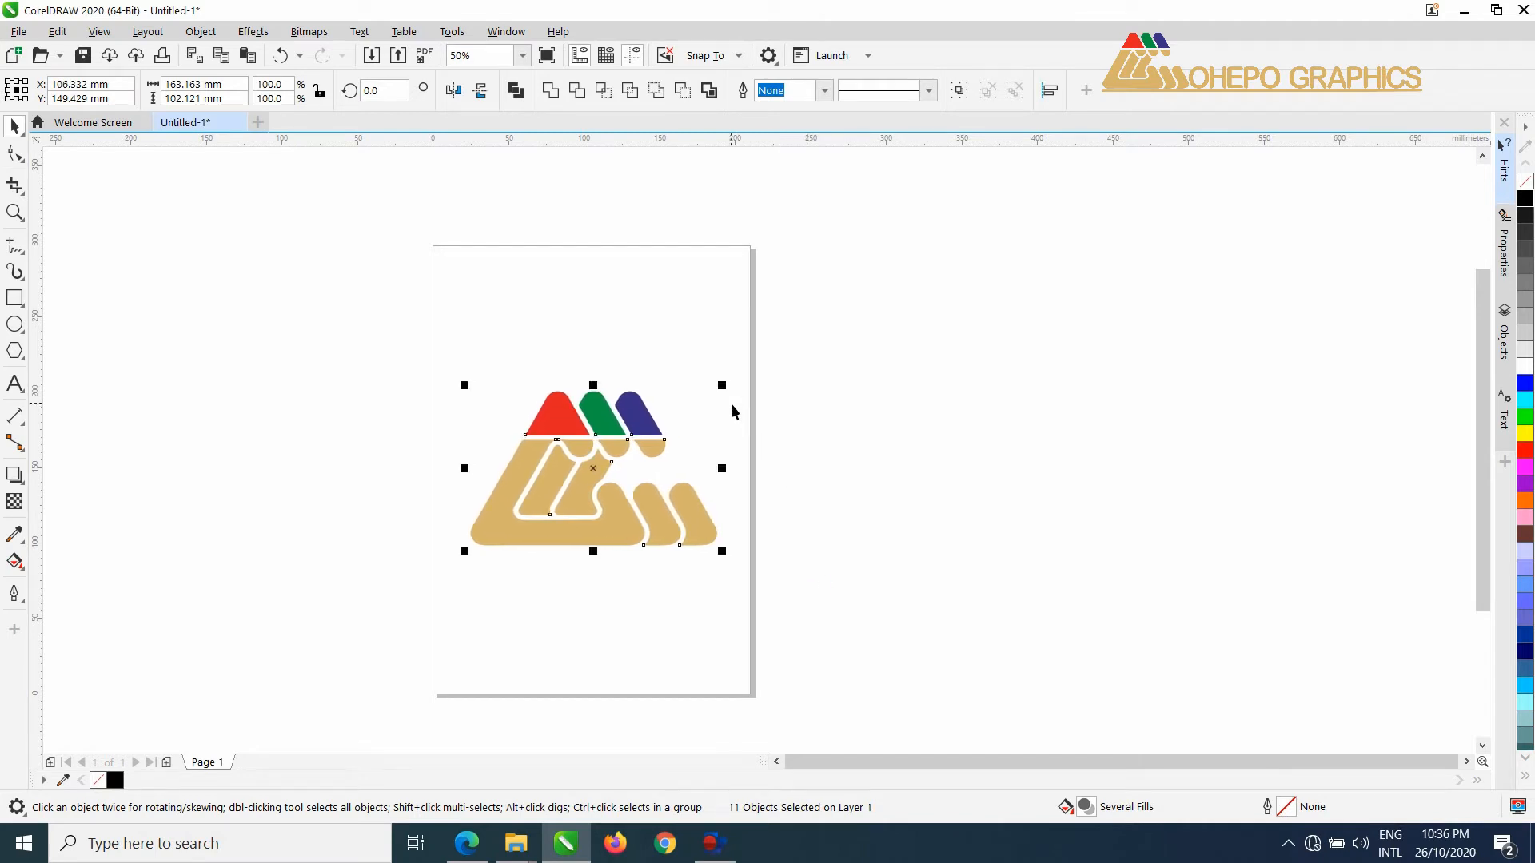
Clear the selection and reselect the entire logo with a marquee drawn around all its pieces
left_click(607, 358)
left_click_drag(396, 357, 798, 607)
left_click_drag(610, 325, 600, 255)
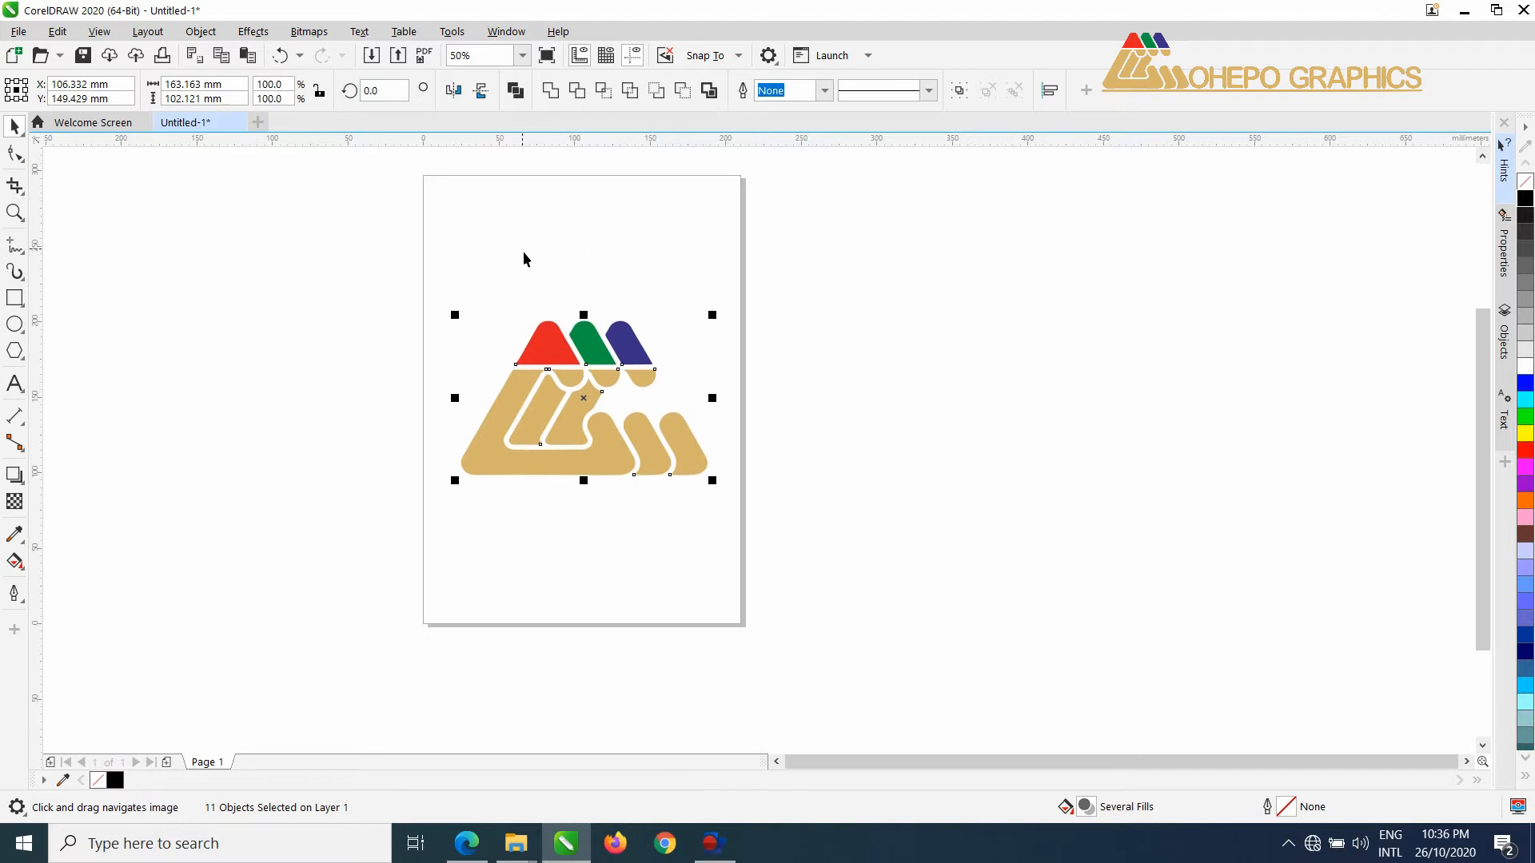
left_click(651, 265)
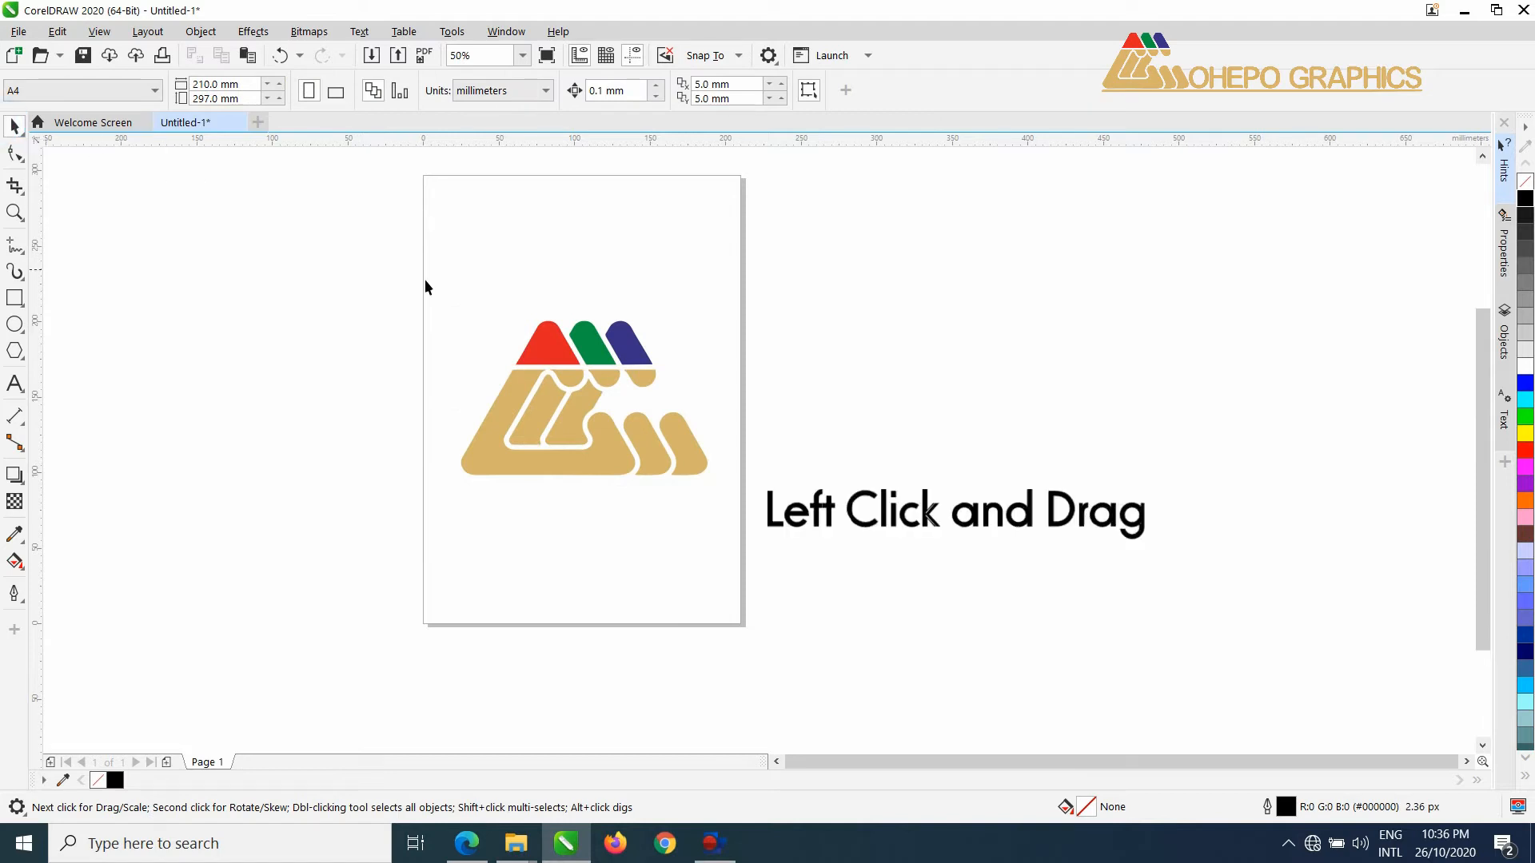
left_click_drag(425, 273, 765, 526)
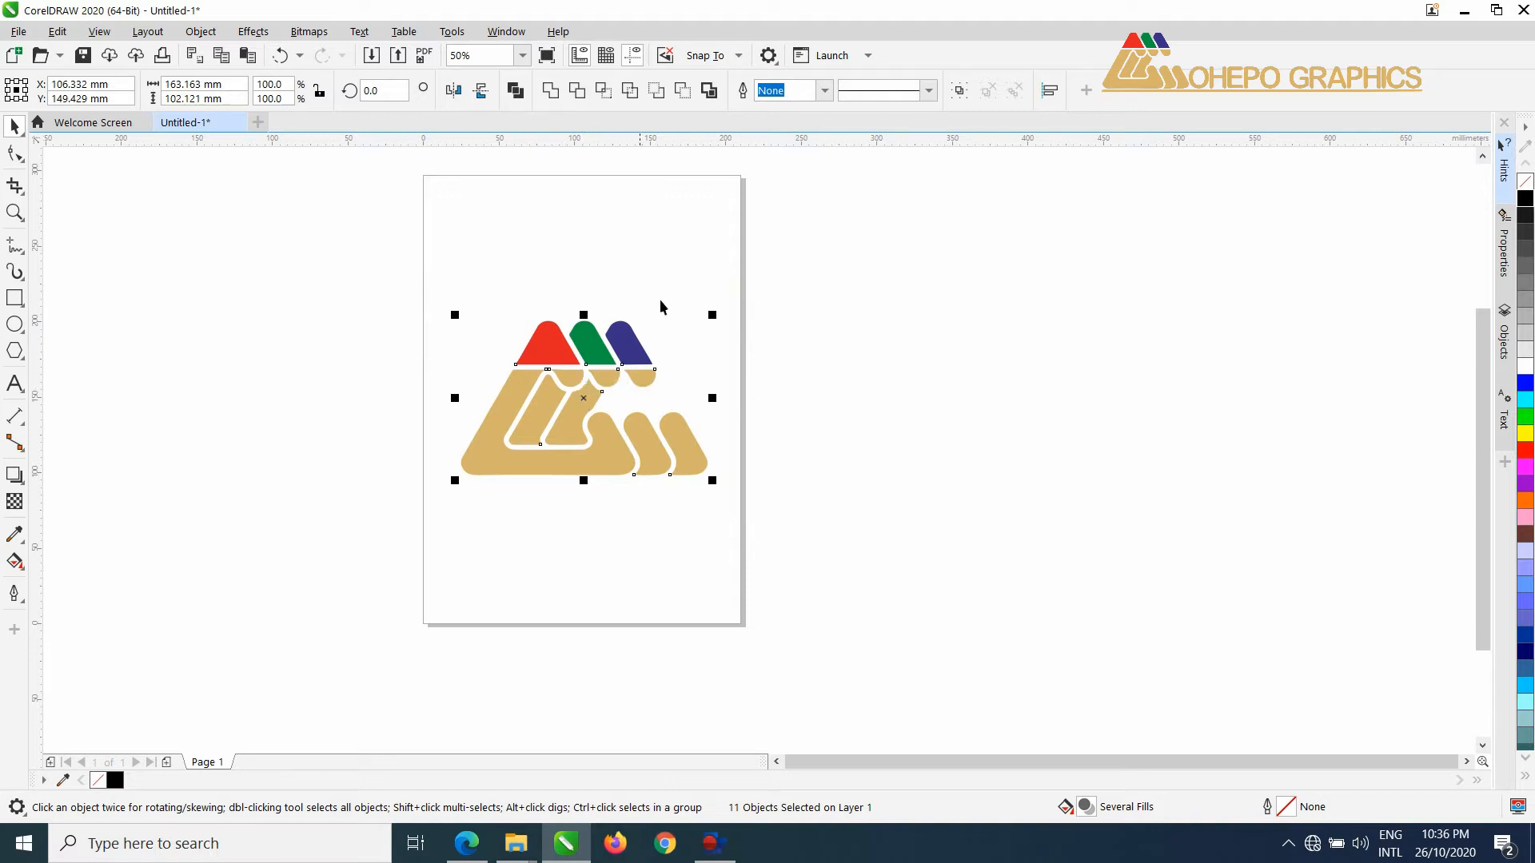
Try stretching the logo horizontally to about 219 mm wide and undo the distortion
left_click_drag(667, 411, 919, 484)
scroll(663, 483, "up", 2)
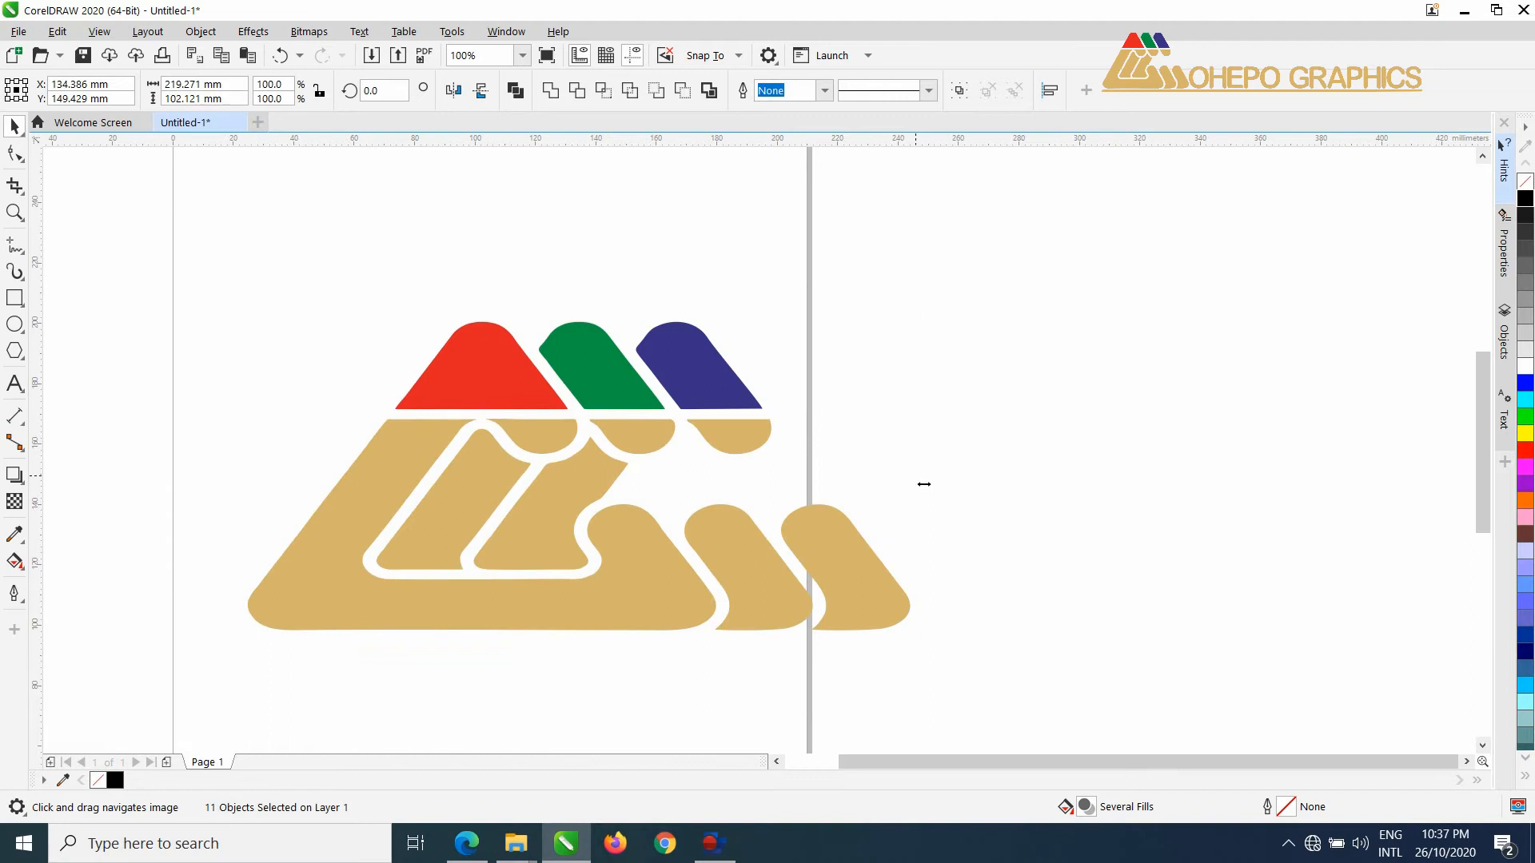
key("ctrl+z")
mouse_move(497, 327)
left_mouse_down()
mouse_move(505, 189)
mouse_move(502, 318)
left_mouse_up()
key("ctrl+z")
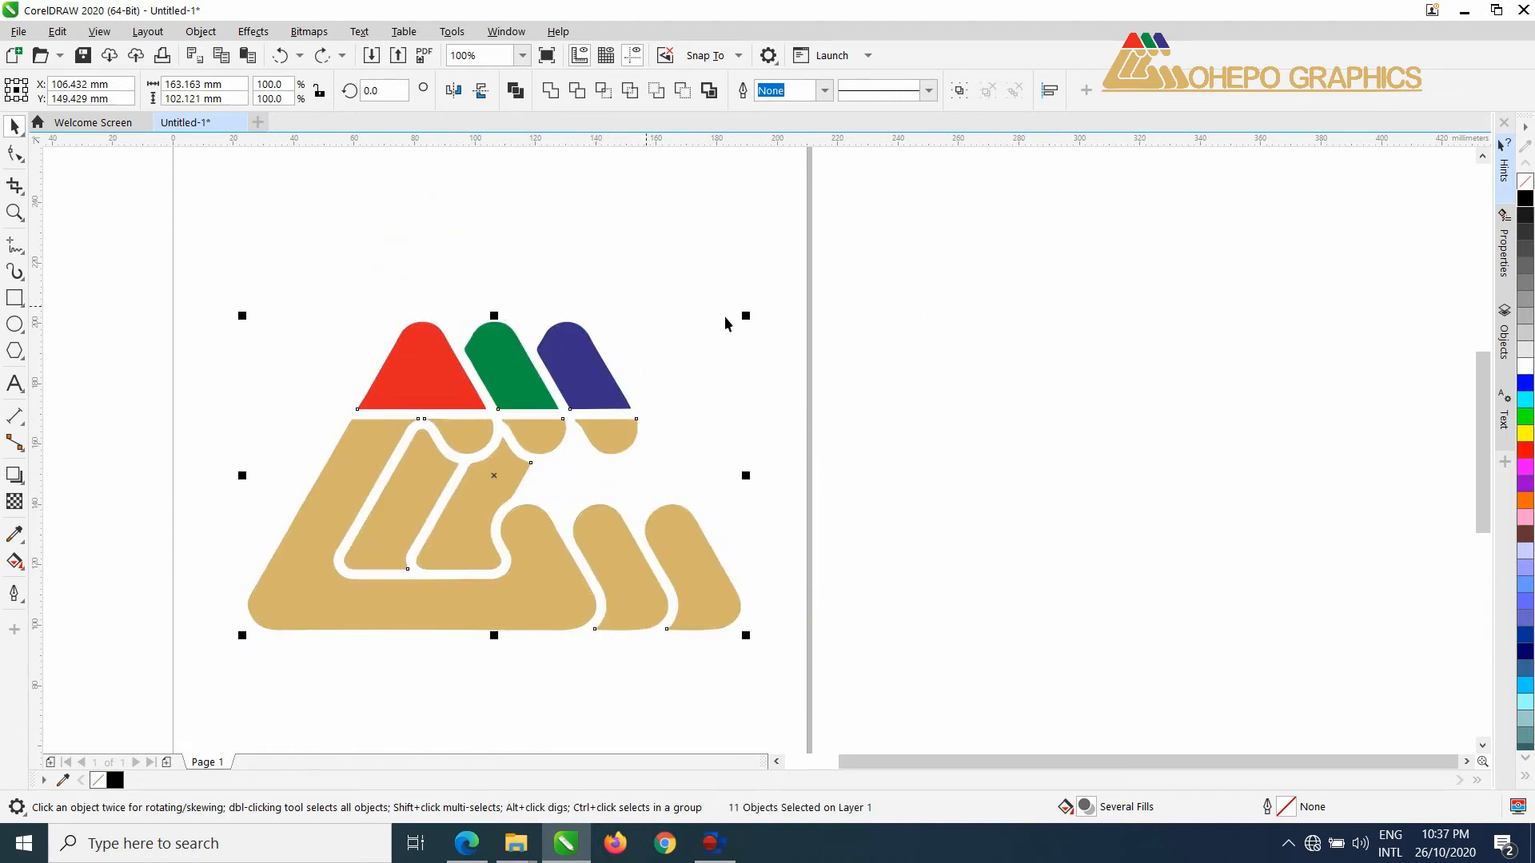
Scale the logo proportionally from its upper corner to about 184 mm wide
left_click_drag(747, 317, 859, 200)
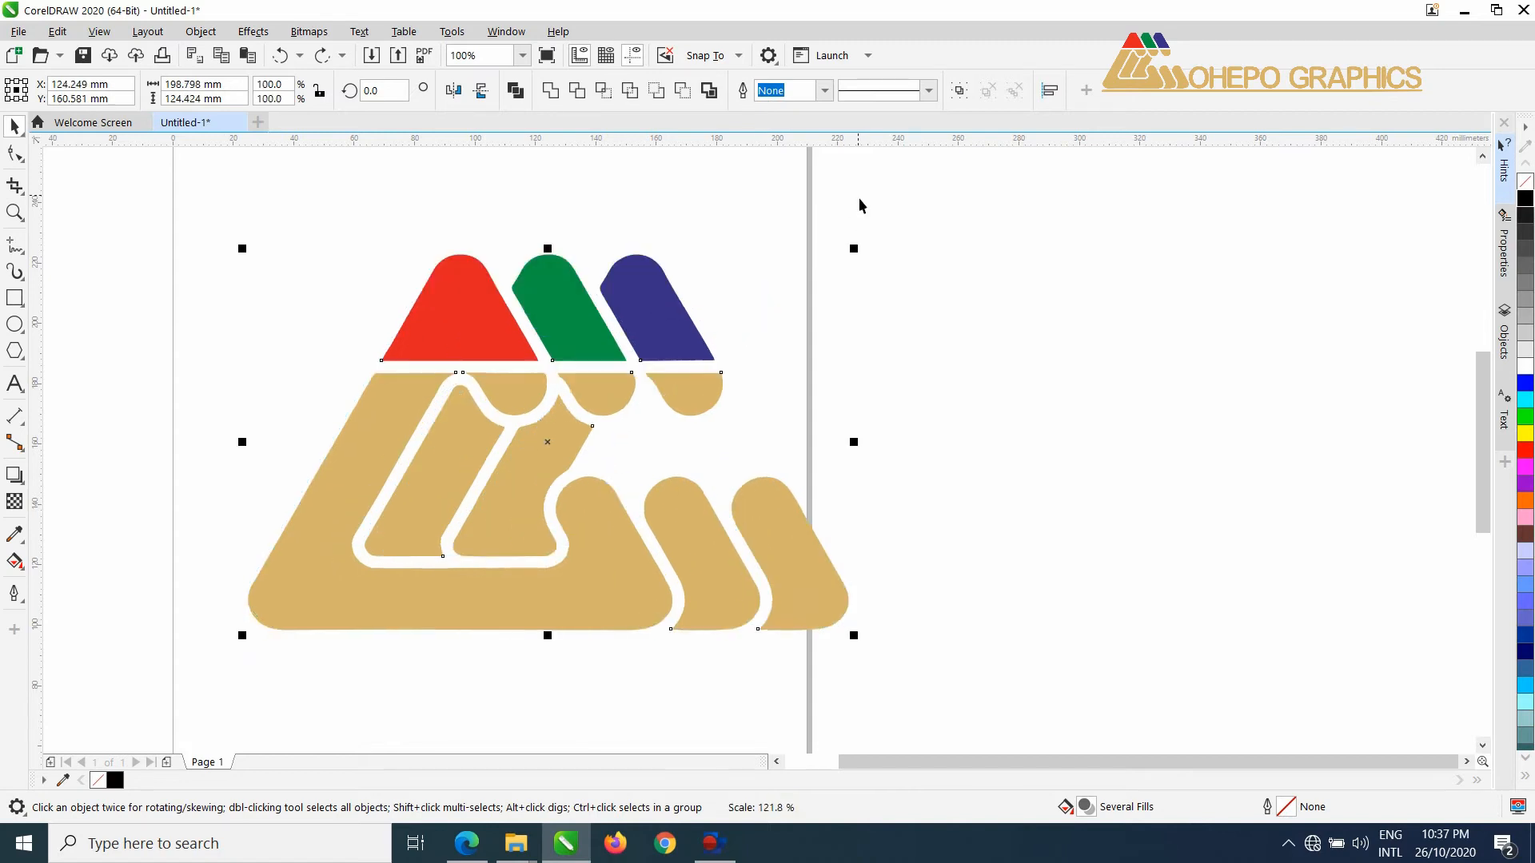
key("ctrl+z")
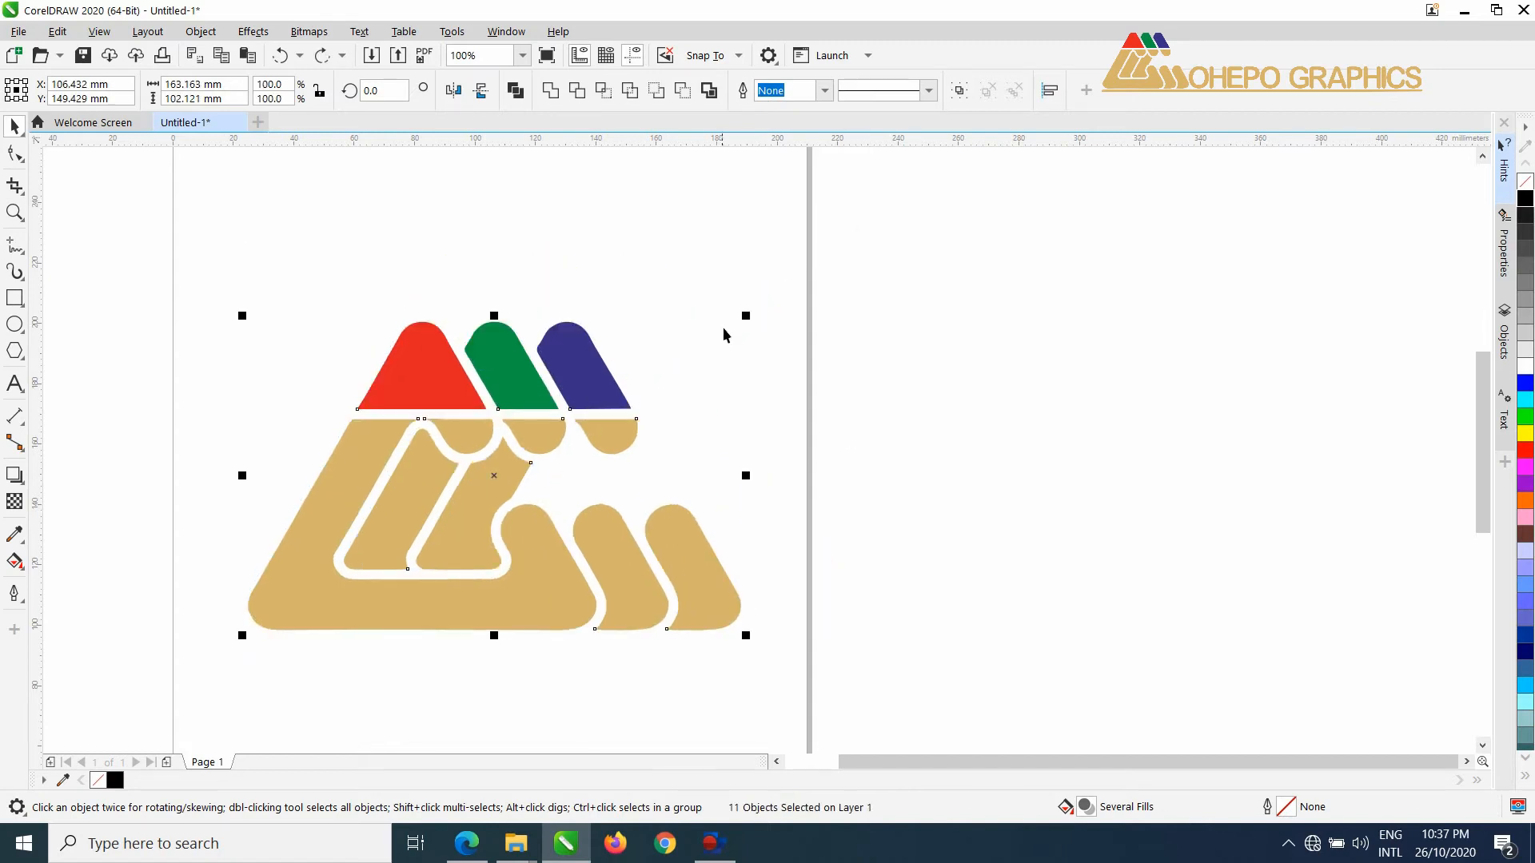
left_click_drag(749, 318, 899, 217)
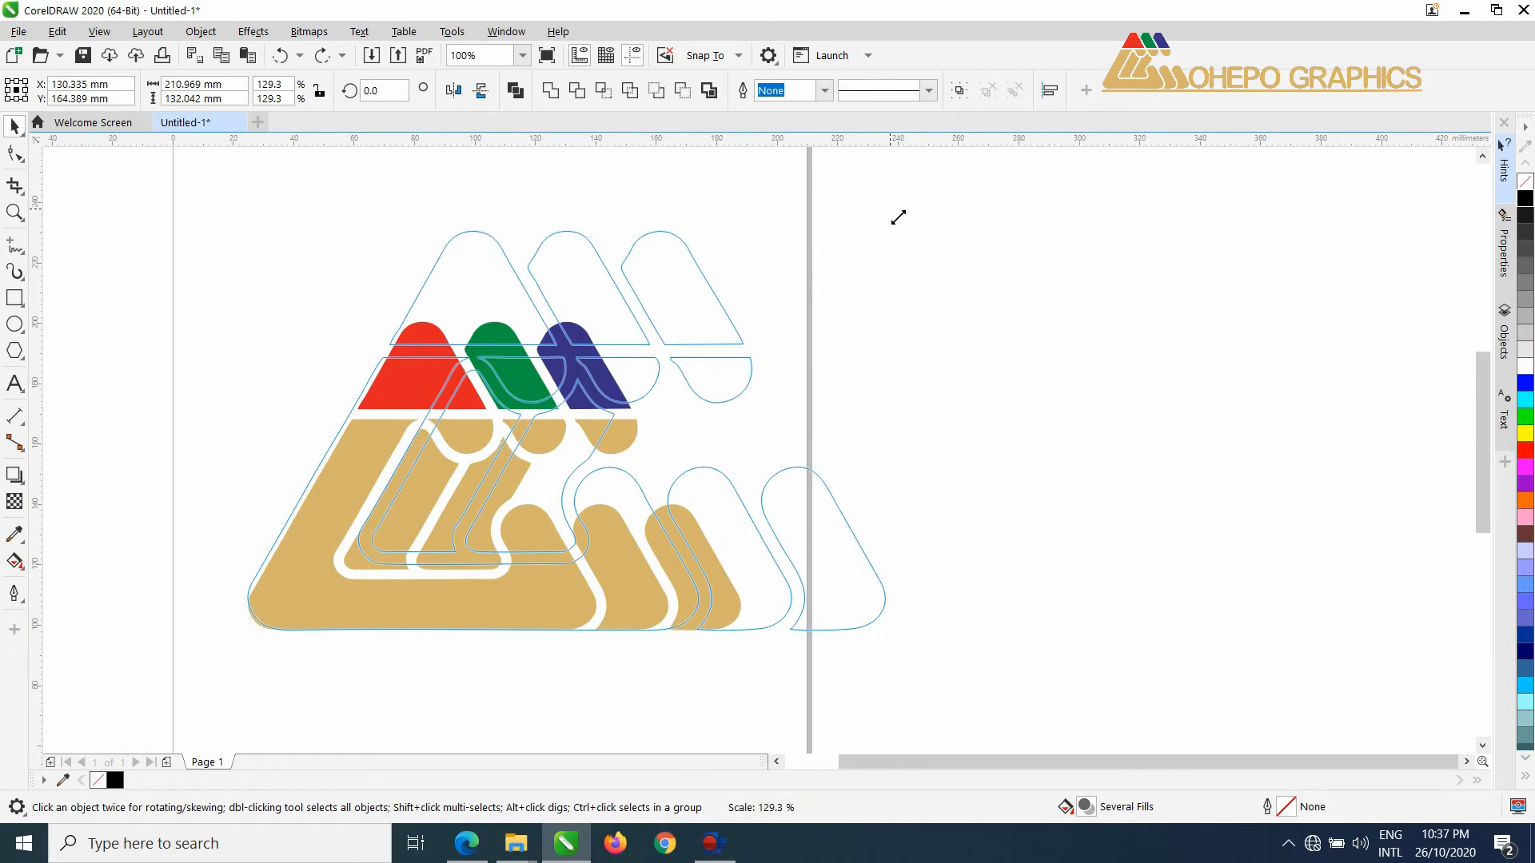
left_click_drag(898, 216, 820, 287)
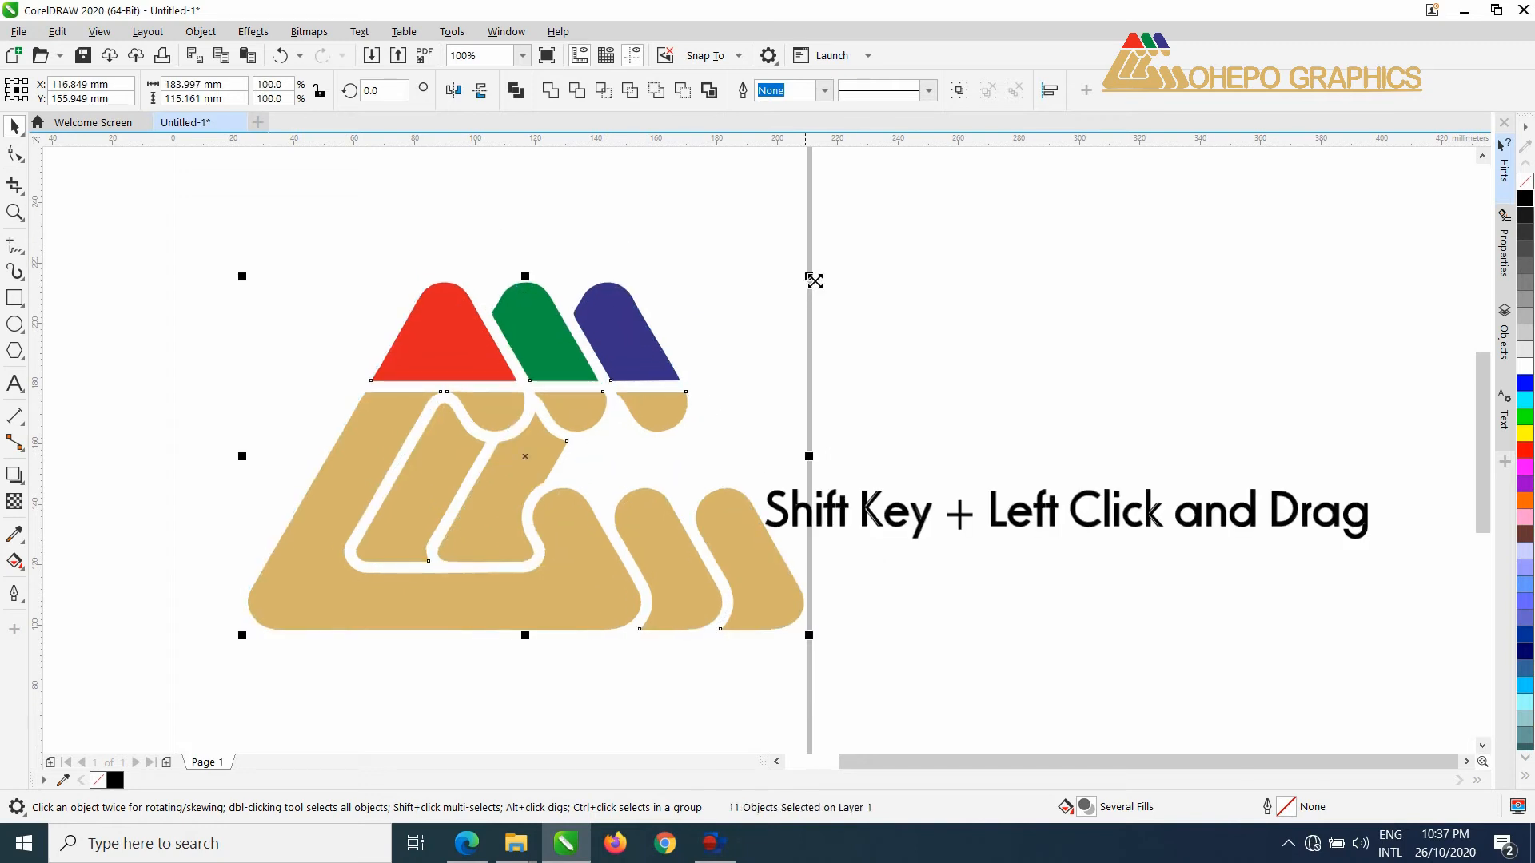
Try scaling the logo proportionally about its centre to about 216 mm wide and undo it
left_click_drag(810, 278, 908, 250)
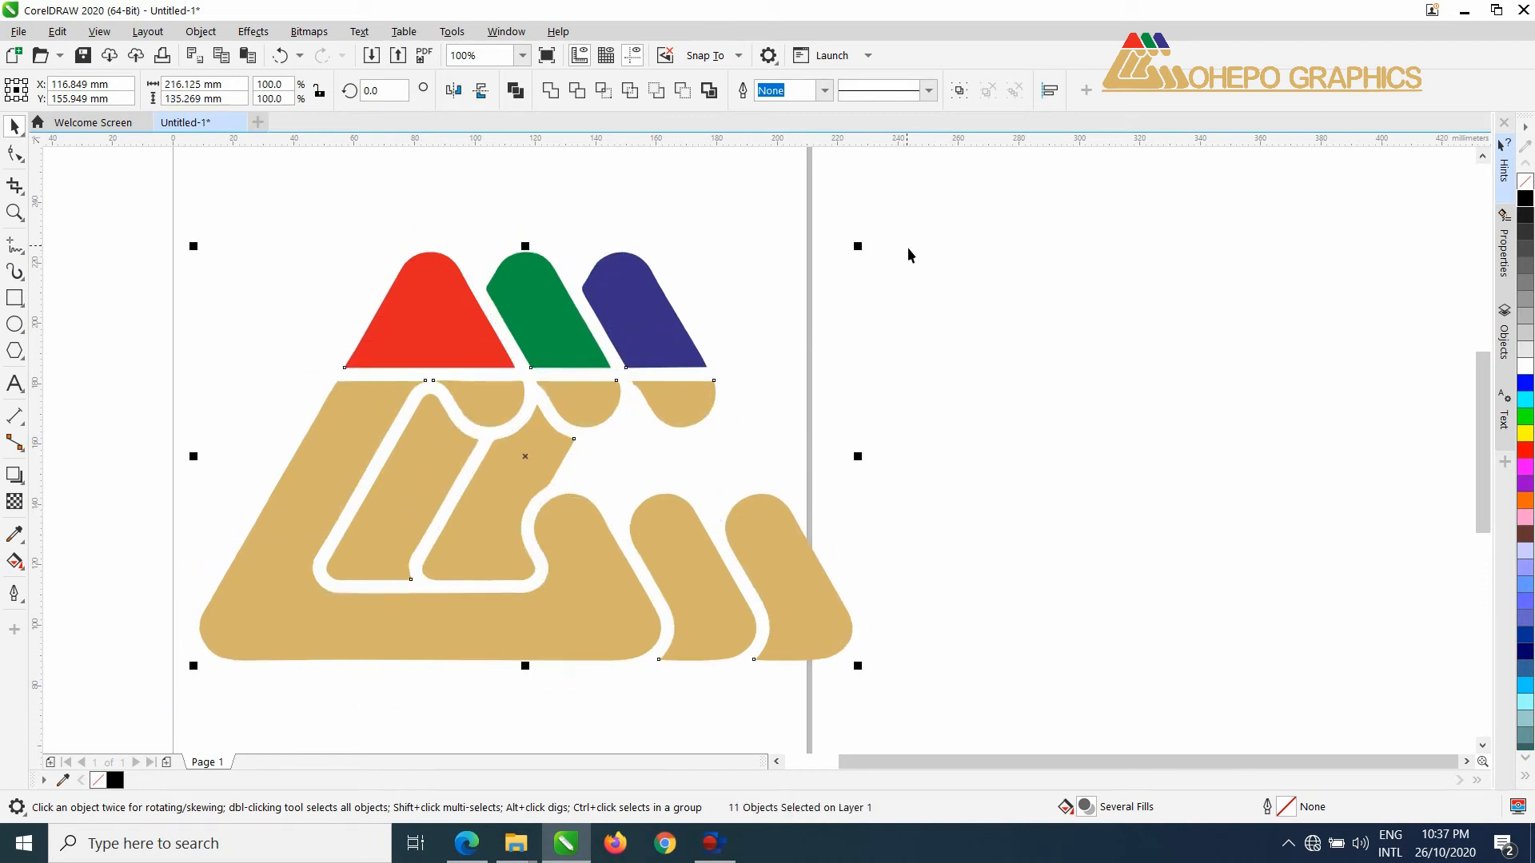
left_click(950, 291)
left_click_drag(631, 425, 668, 395)
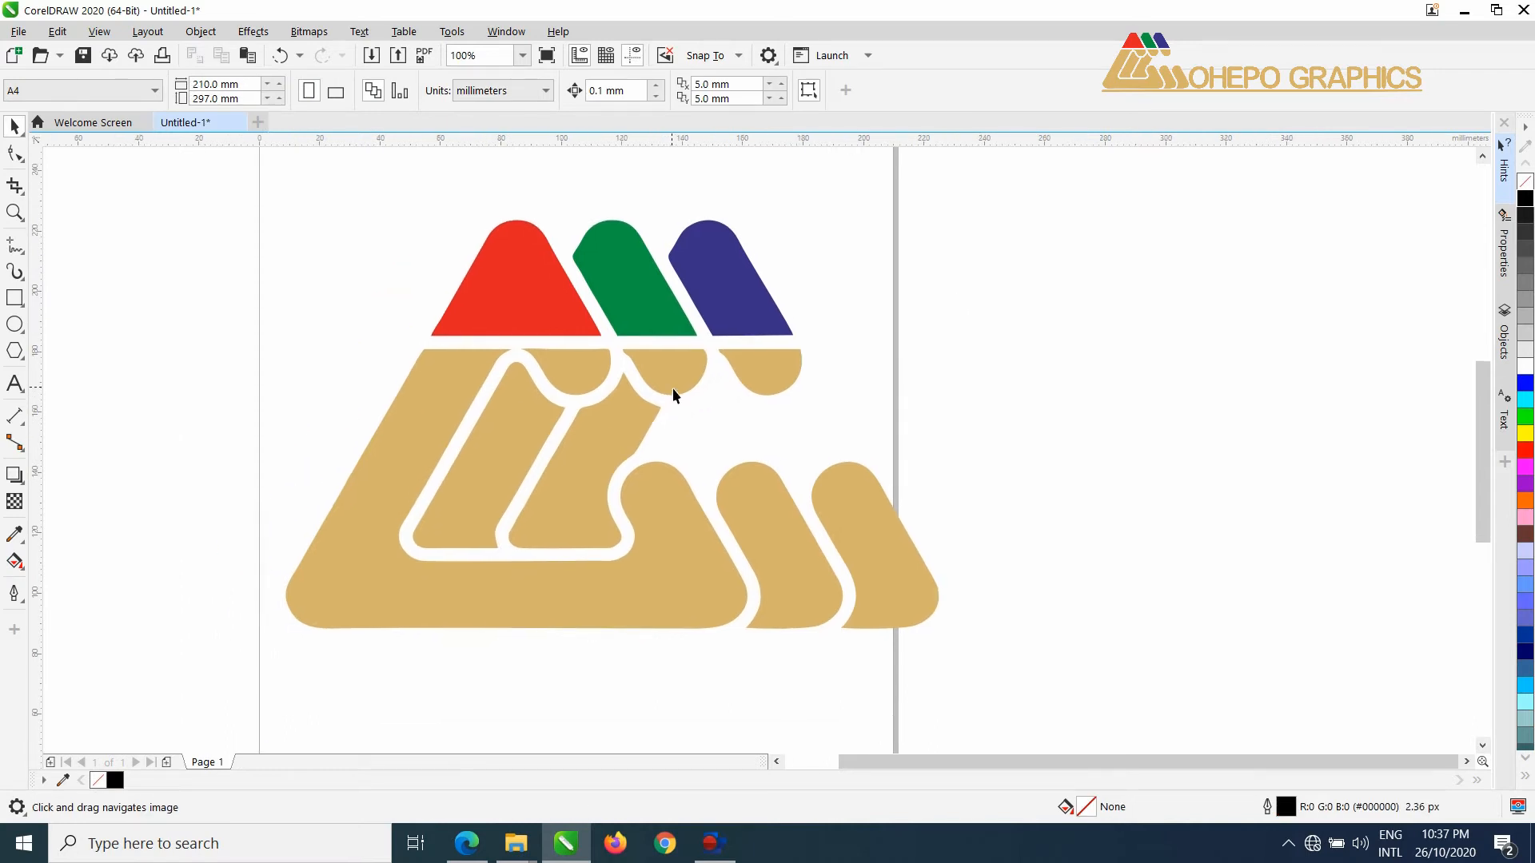
key("ctrl+z")
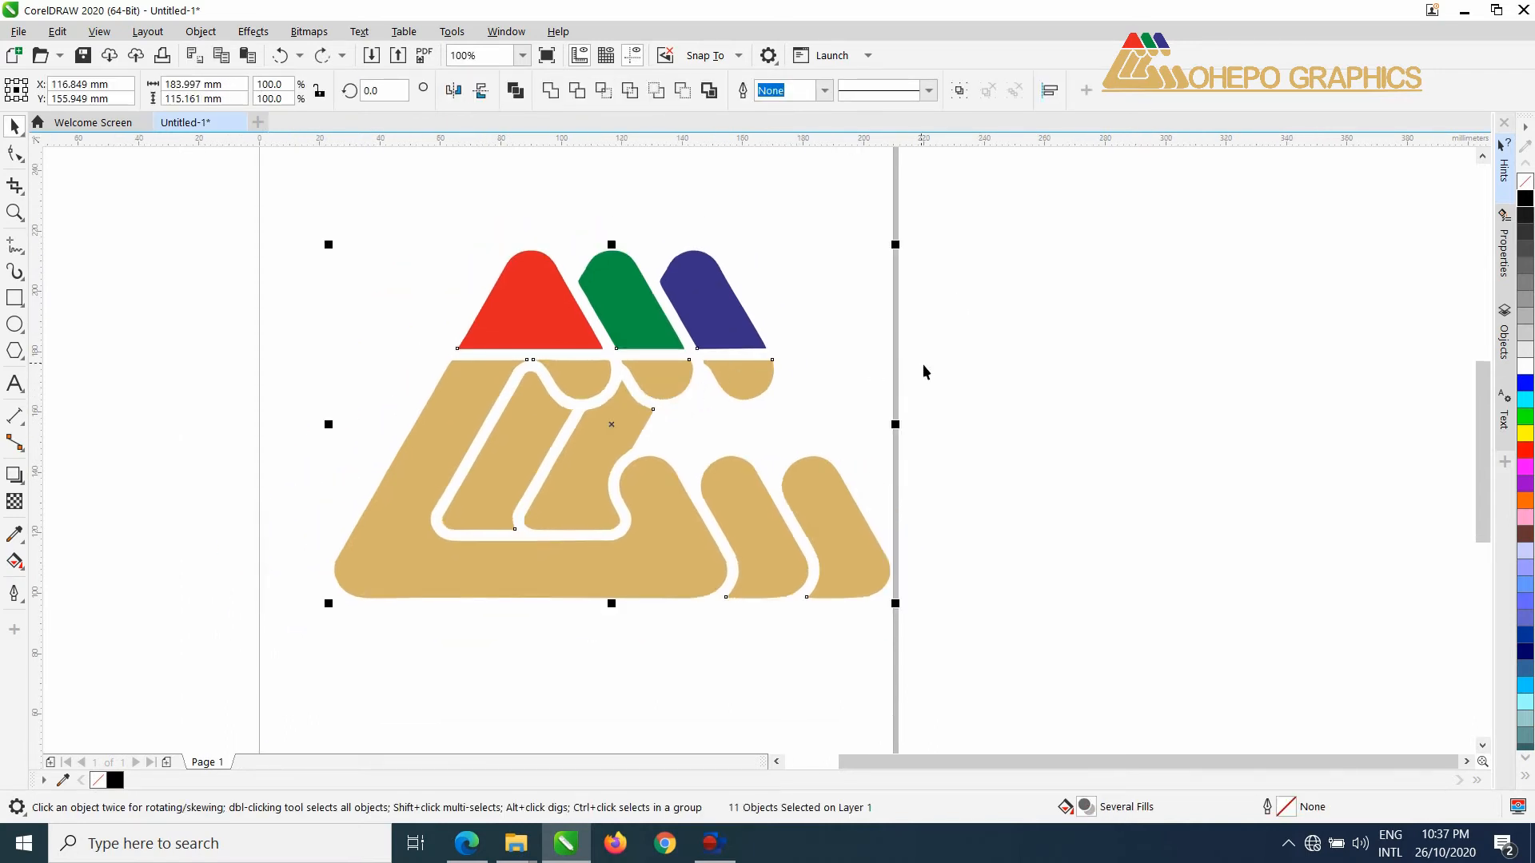
Rotate the logo to about 0.3°, moving its rotation centre to the logo's lower-left part for the second turn
left_click(620, 441)
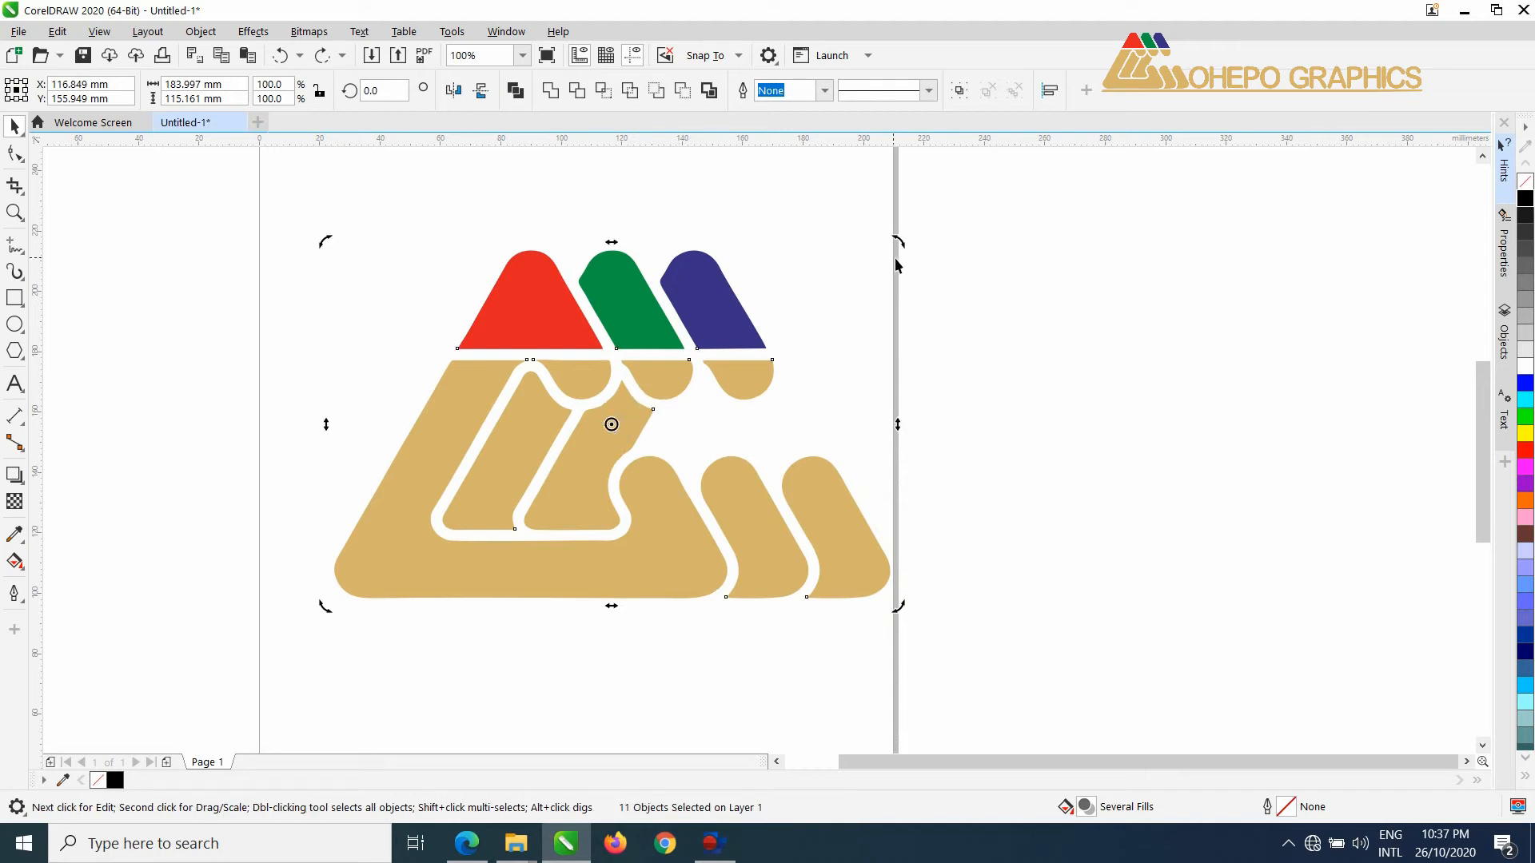
mouse_move(901, 240)
left_mouse_down()
mouse_move(740, 178)
mouse_move(830, 229)
mouse_move(860, 423)
mouse_move(891, 257)
left_mouse_up()
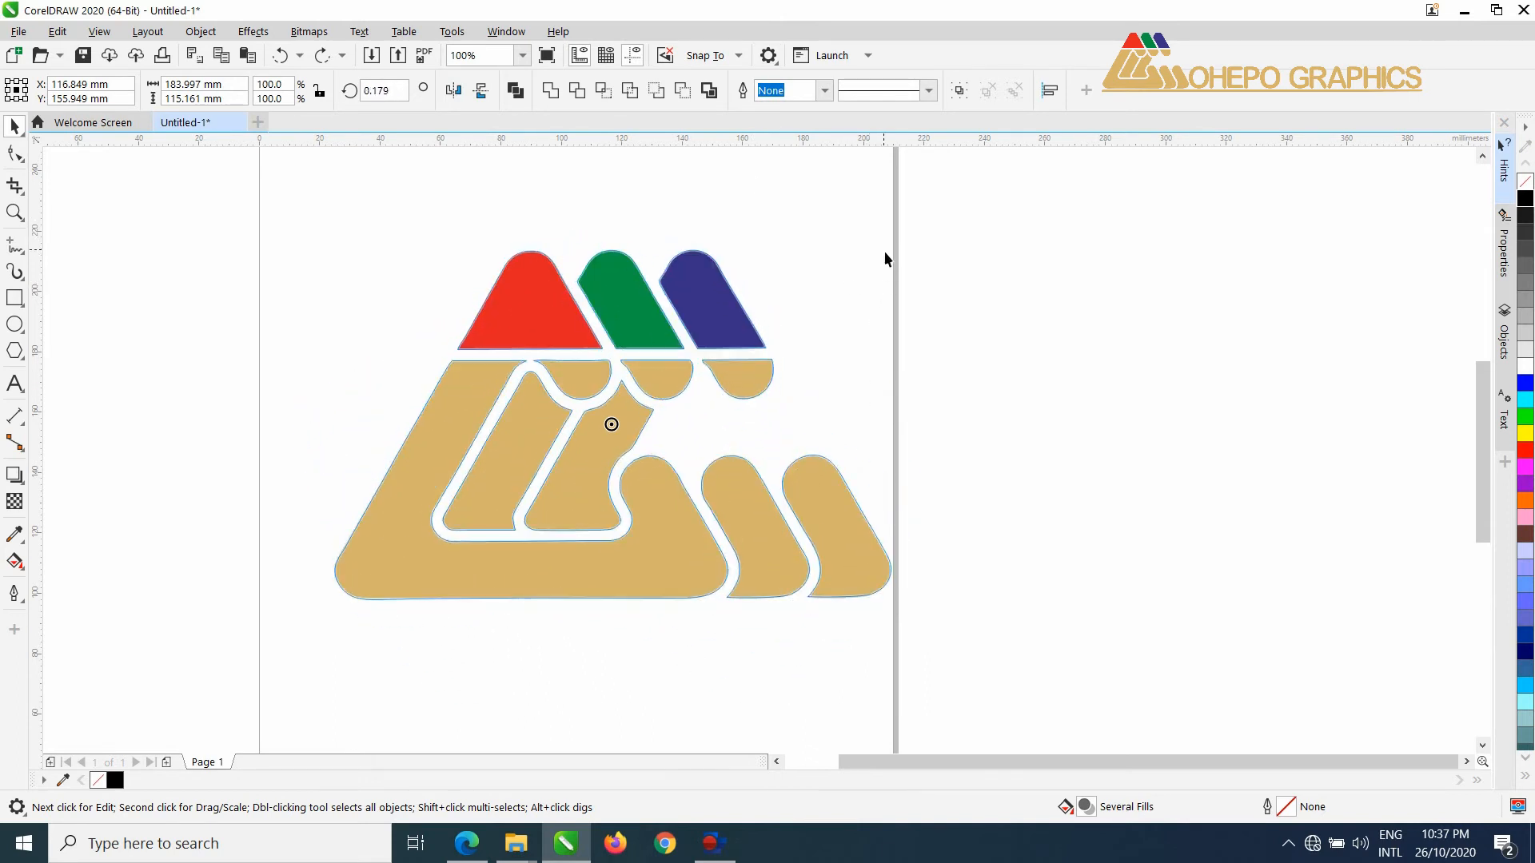
mouse_move(612, 424)
left_mouse_down()
mouse_move(446, 506)
mouse_move(380, 565)
left_mouse_up()
left_click_drag(909, 244, 872, 275)
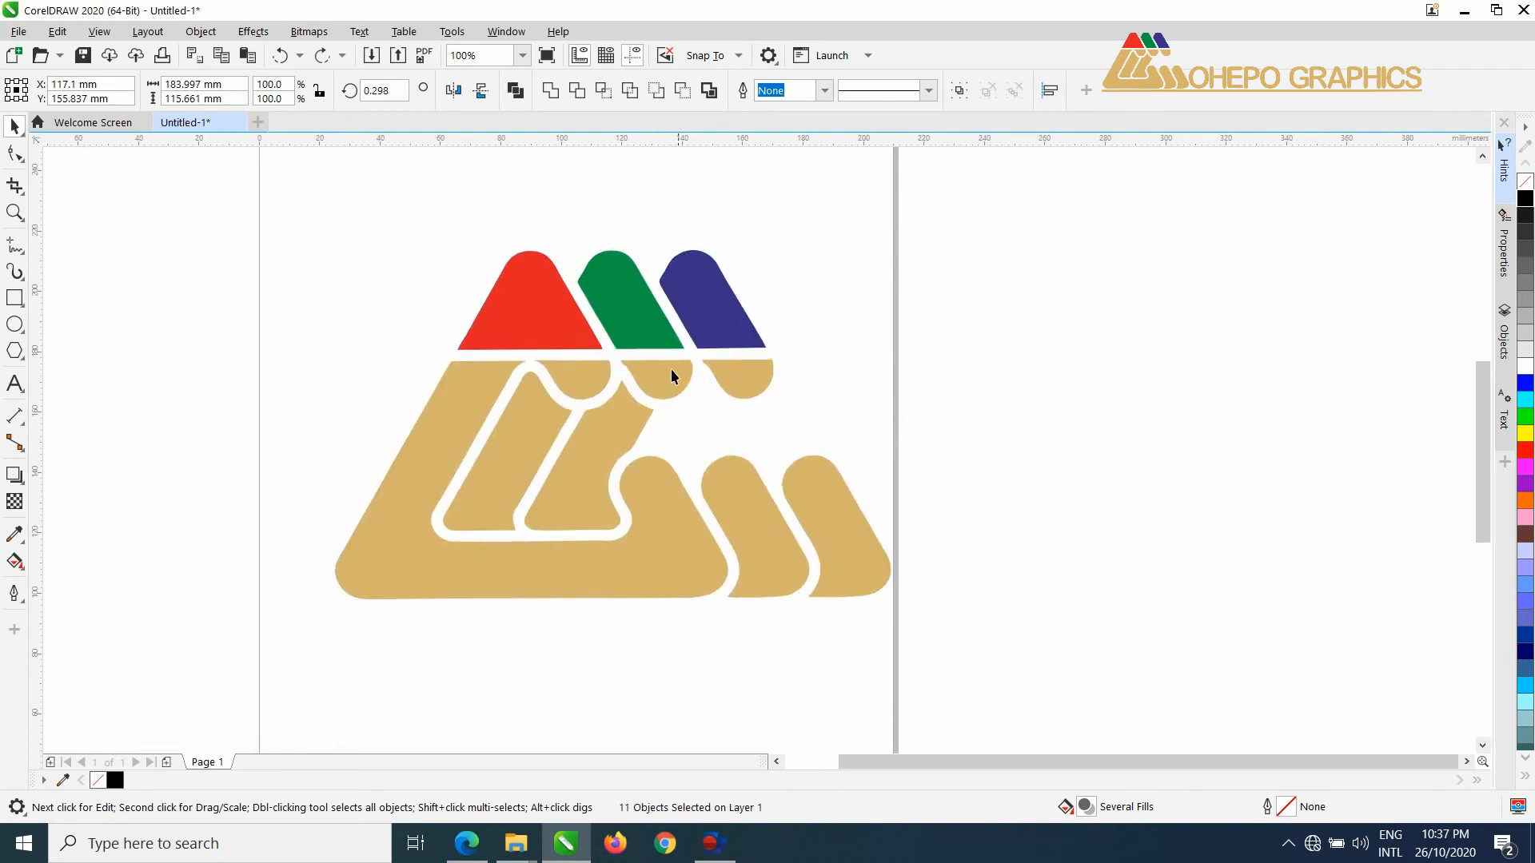
Reselect the whole logo, try skewing it horizontally from its upper edge and undo the skew
left_click(670, 368)
left_click_drag(260, 212, 992, 730)
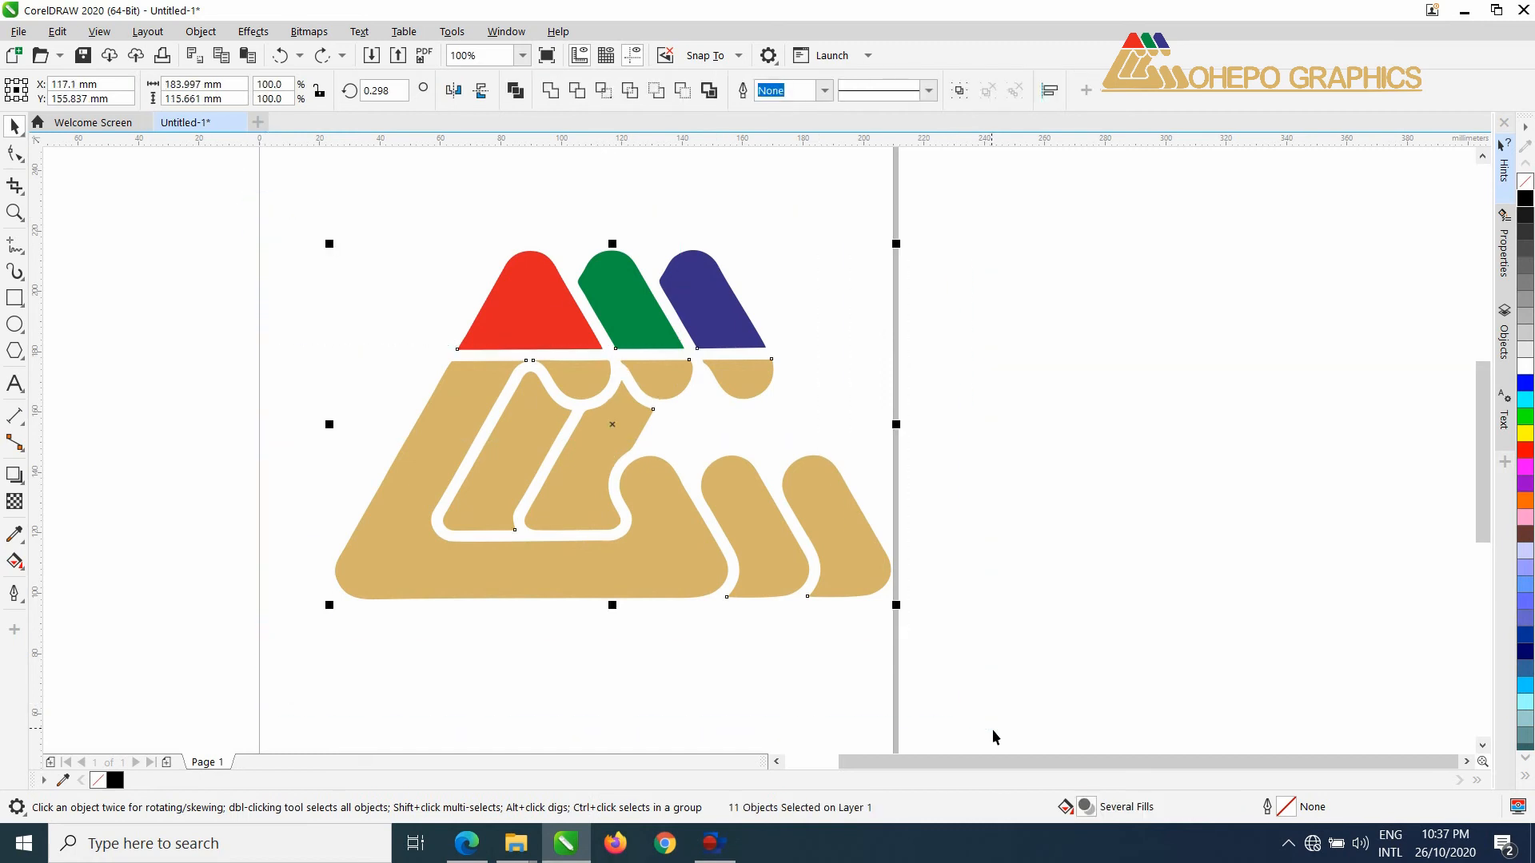
left_click(613, 427)
left_click_drag(613, 241, 683, 252)
key("ctrl+z")
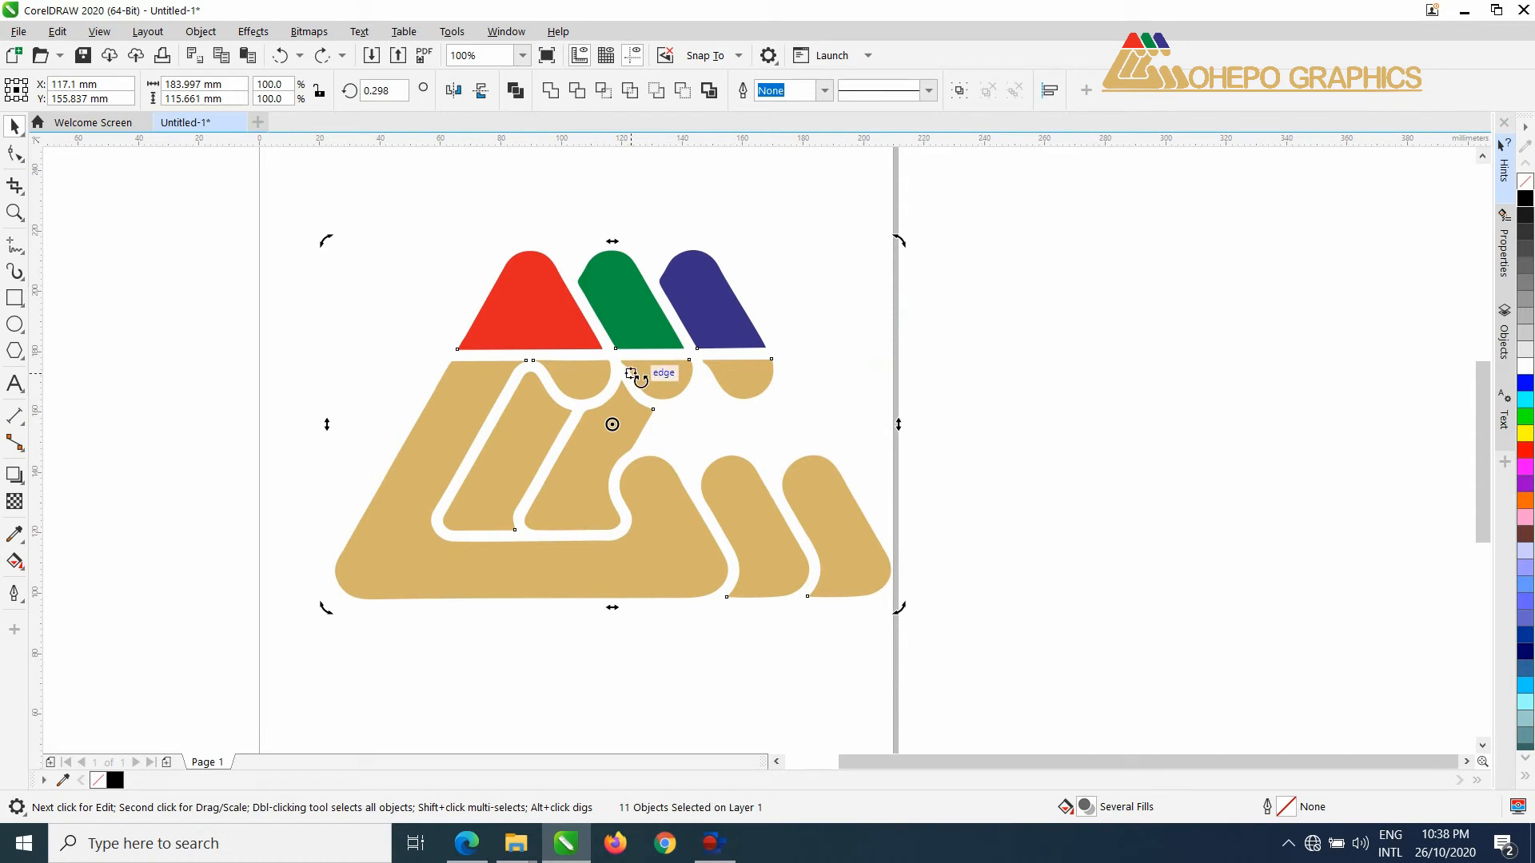
Marquee-select the three coloured shapes with the tan rounded pieces beneath them, and clear the selection
left_click(965, 307)
left_click(371, 215)
left_click_drag(466, 231, 860, 441)
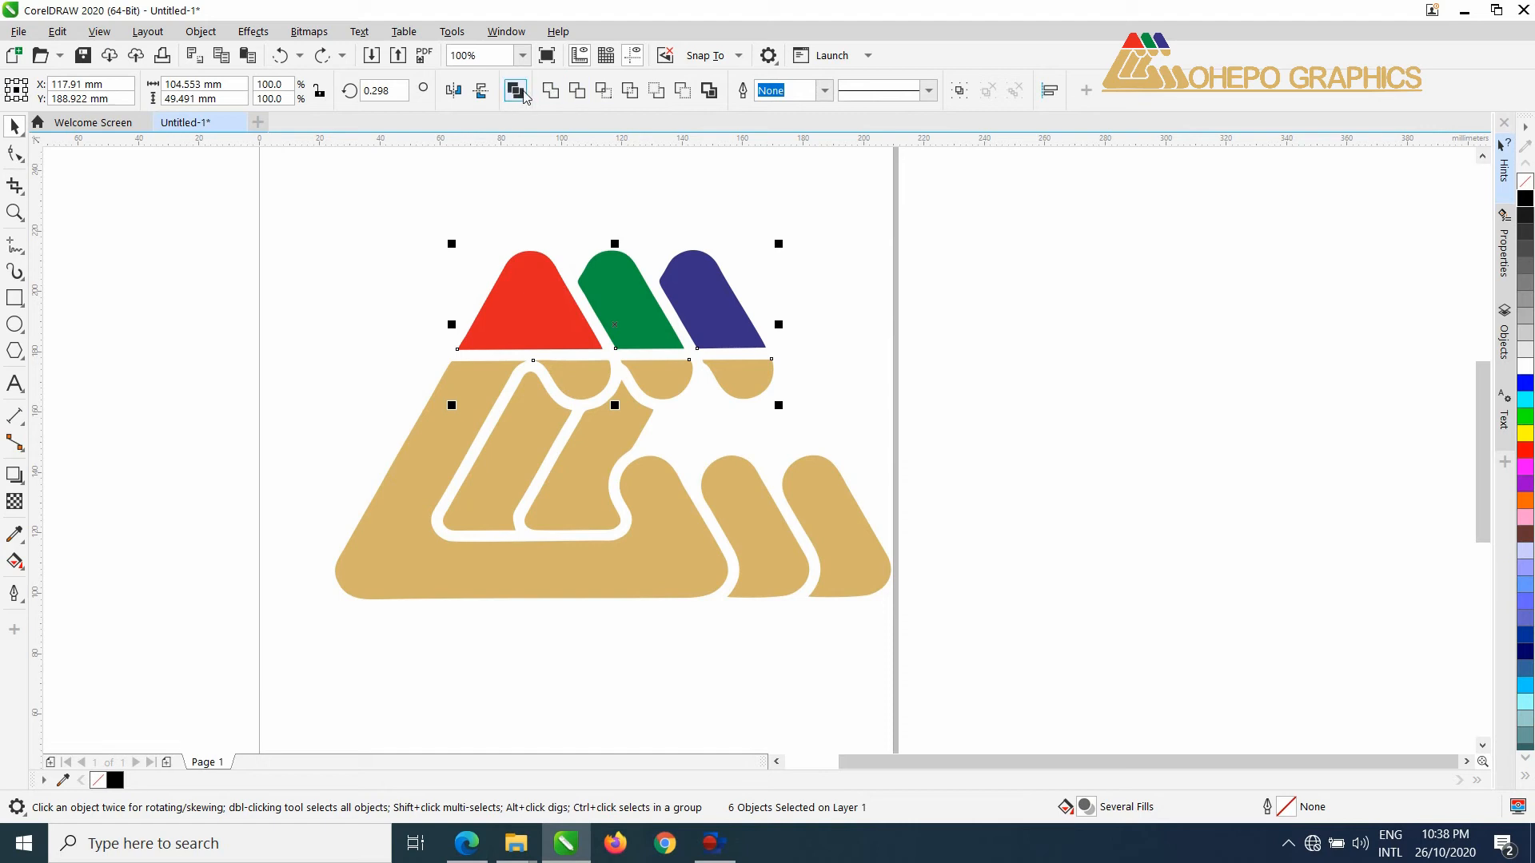
left_click(867, 319)
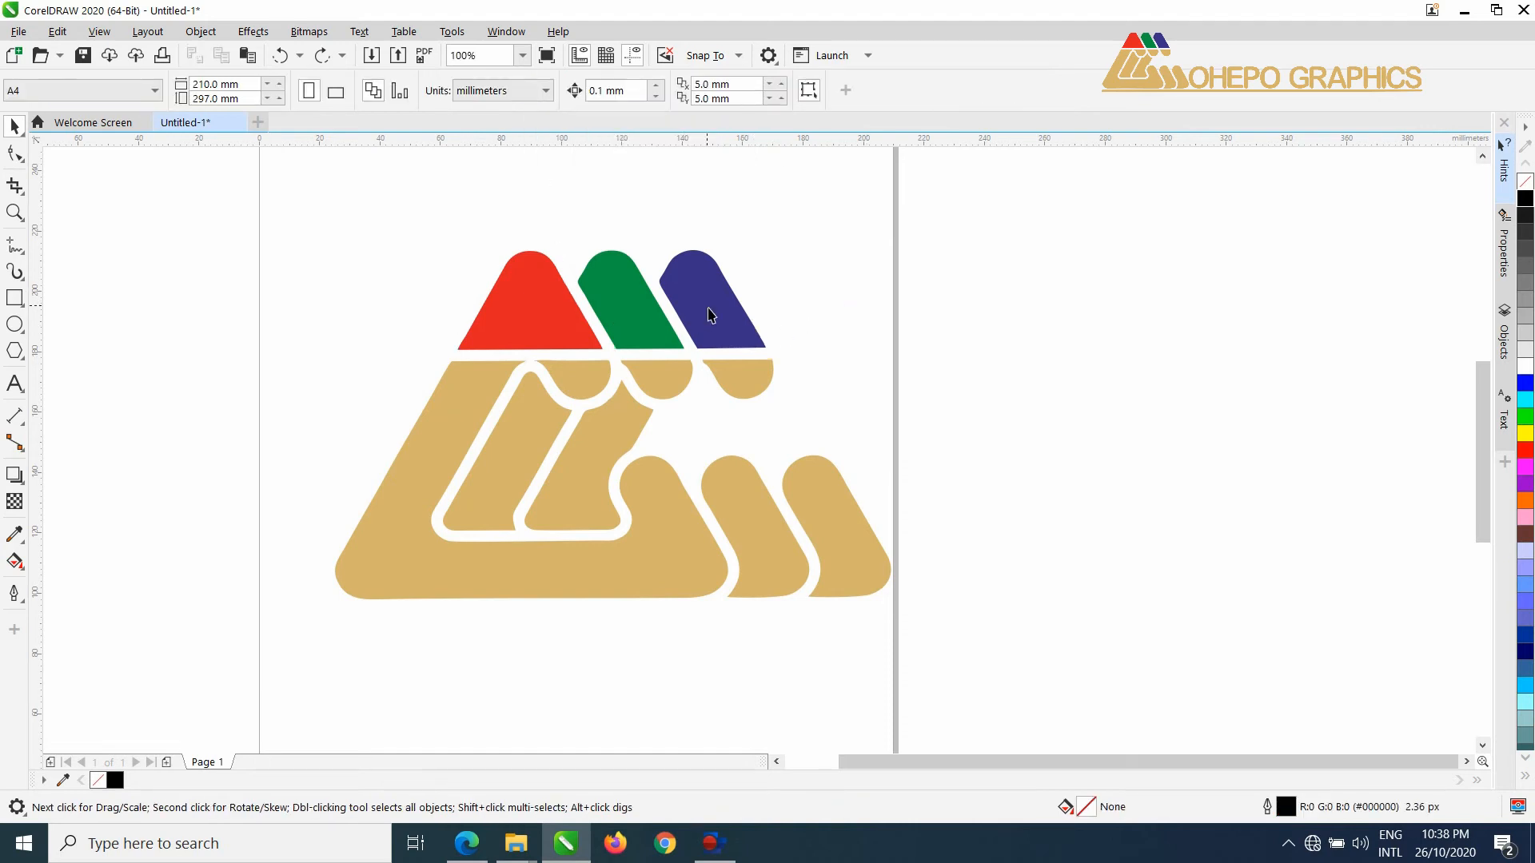
Try combining the blue, green and red shapes into a single object, undo it and deselect them
left_click(711, 314)
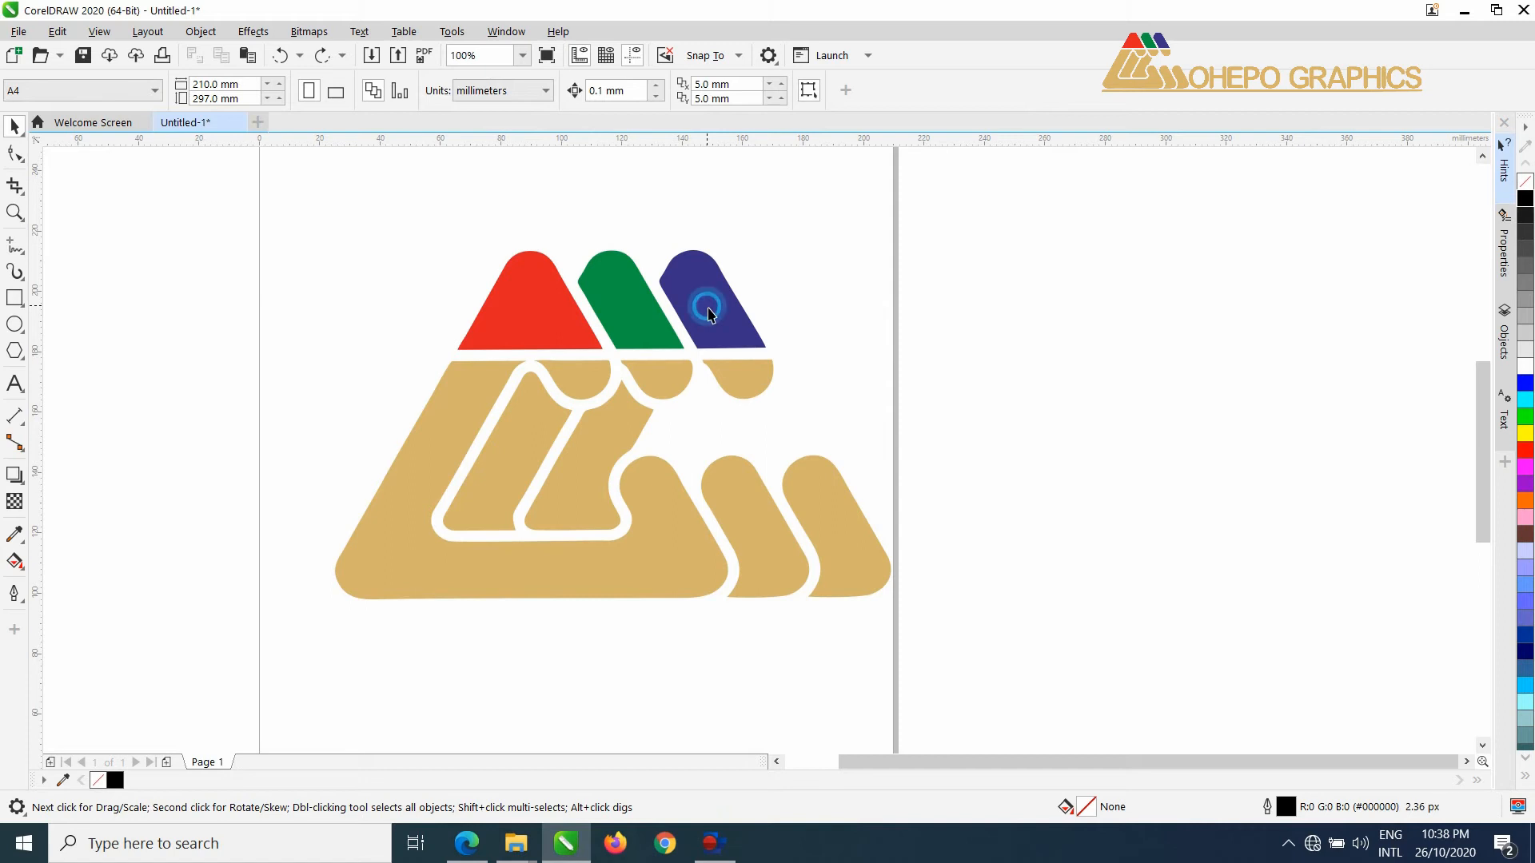
left_click(626, 292, "shift")
left_click(551, 294, "shift")
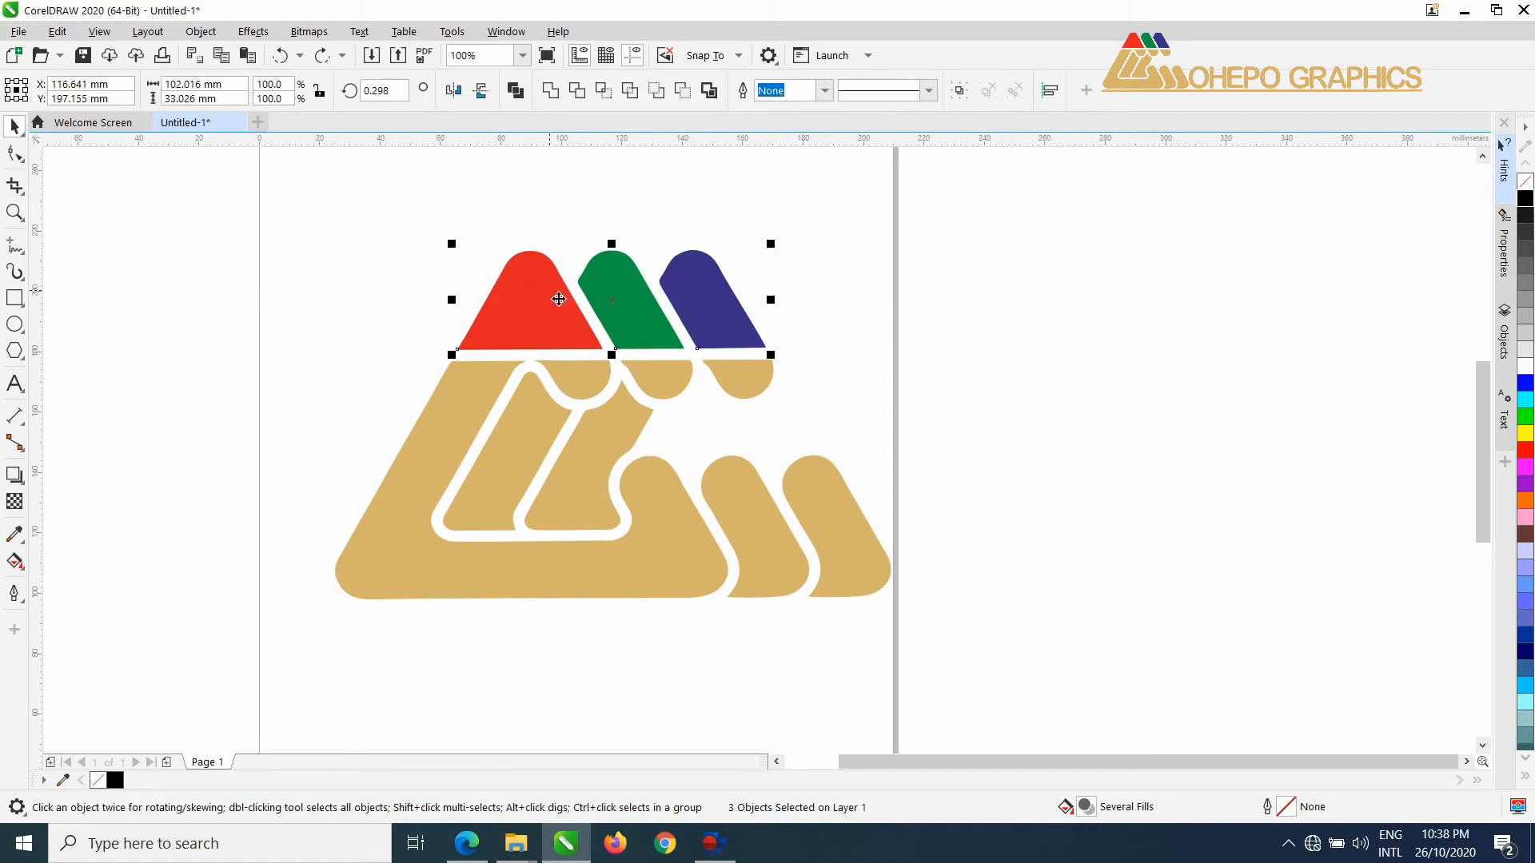
left_click(515, 90)
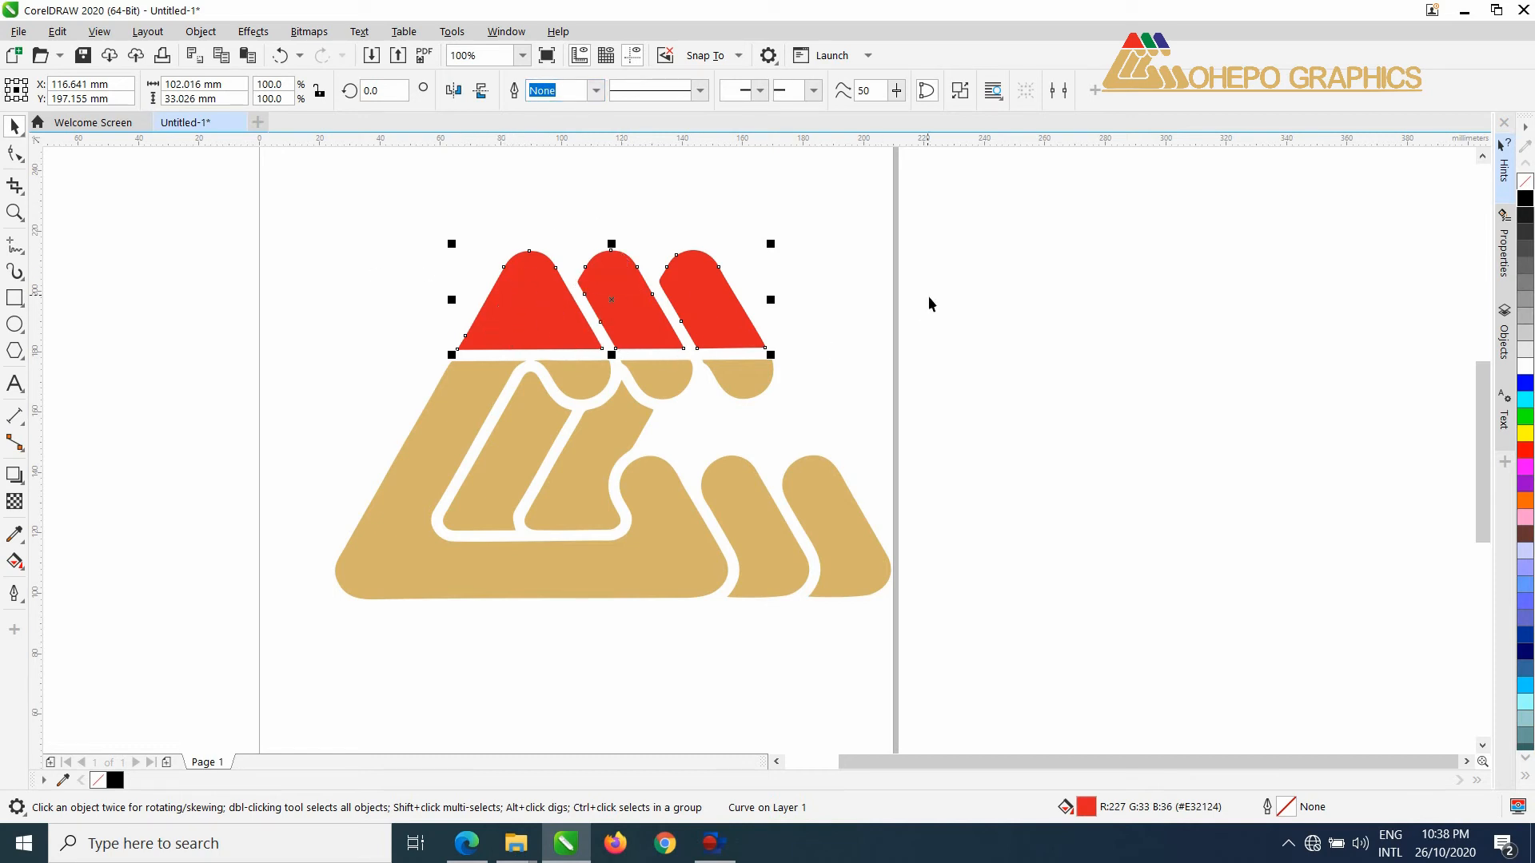
key("ctrl+z")
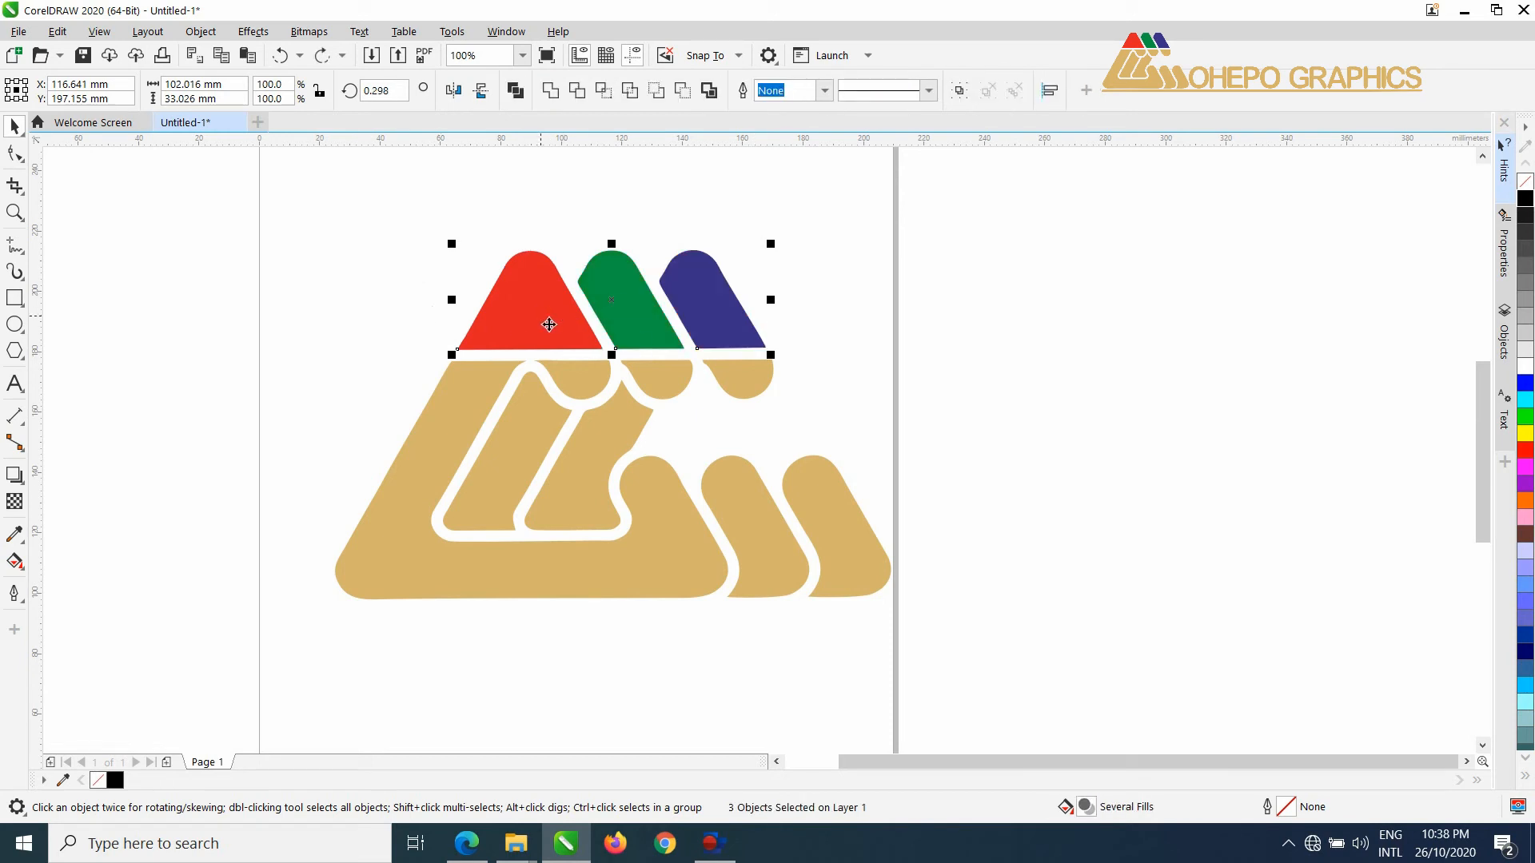
left_click(823, 344)
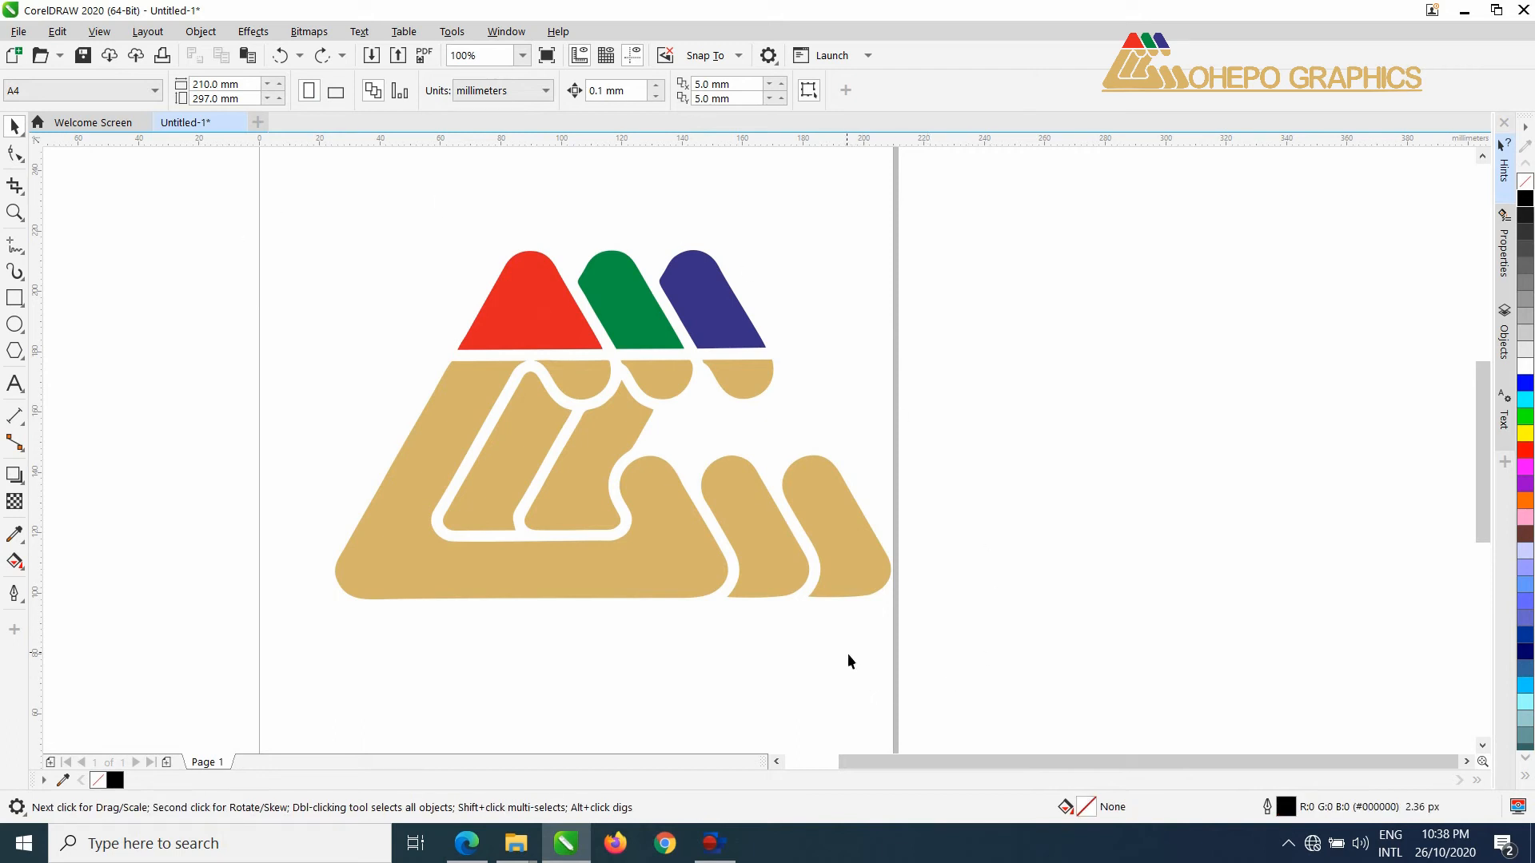
Lasso the coloured shapes and the tan rounded pieces with Freehand Pick, and move them up to about X 135.6 mm, Y 224.6 mm
left_click(12, 119)
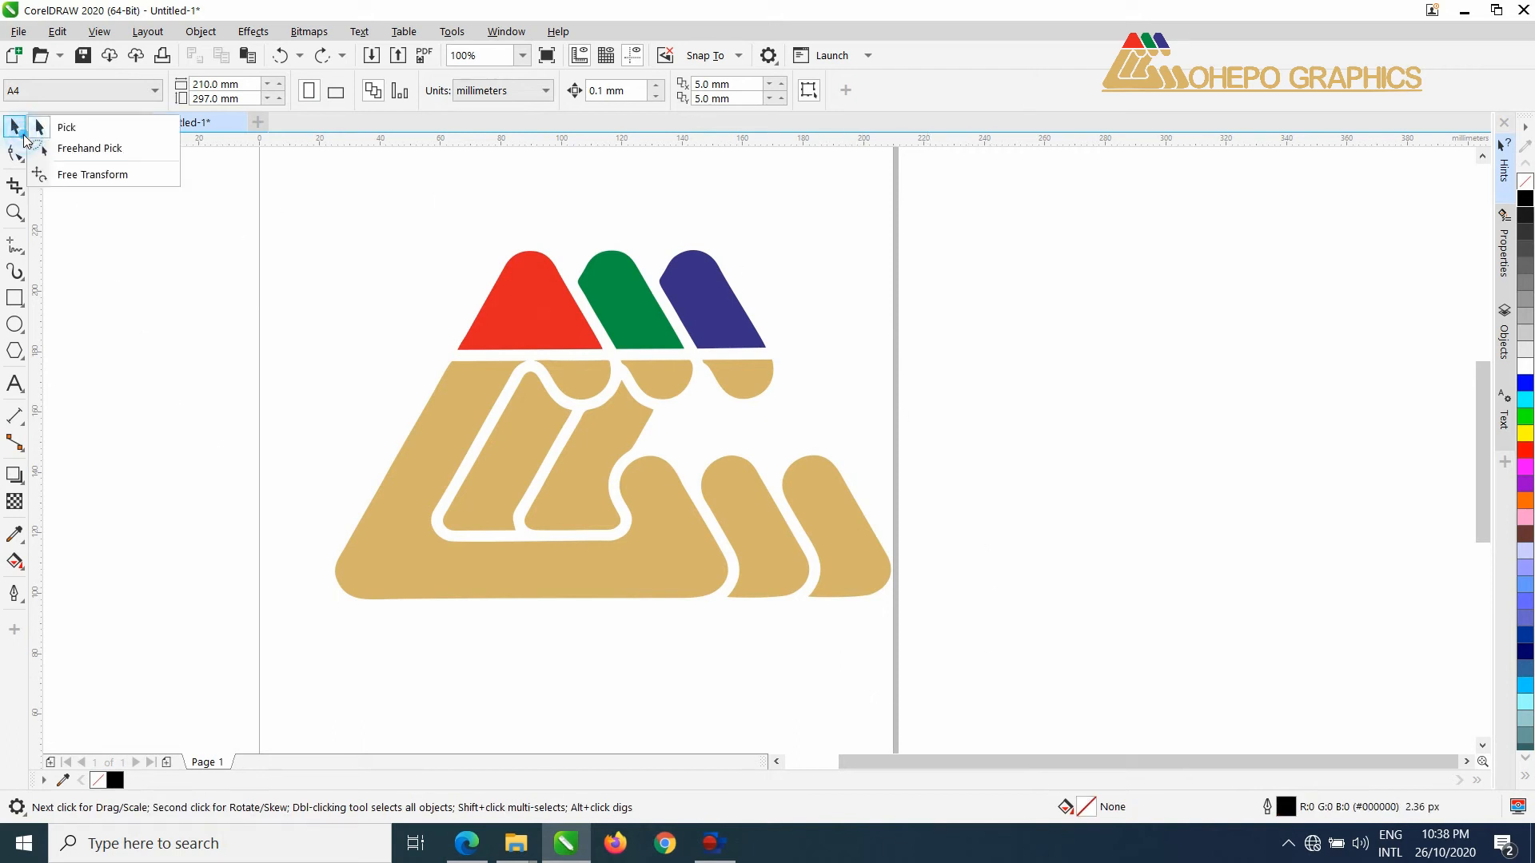
left_click(84, 149)
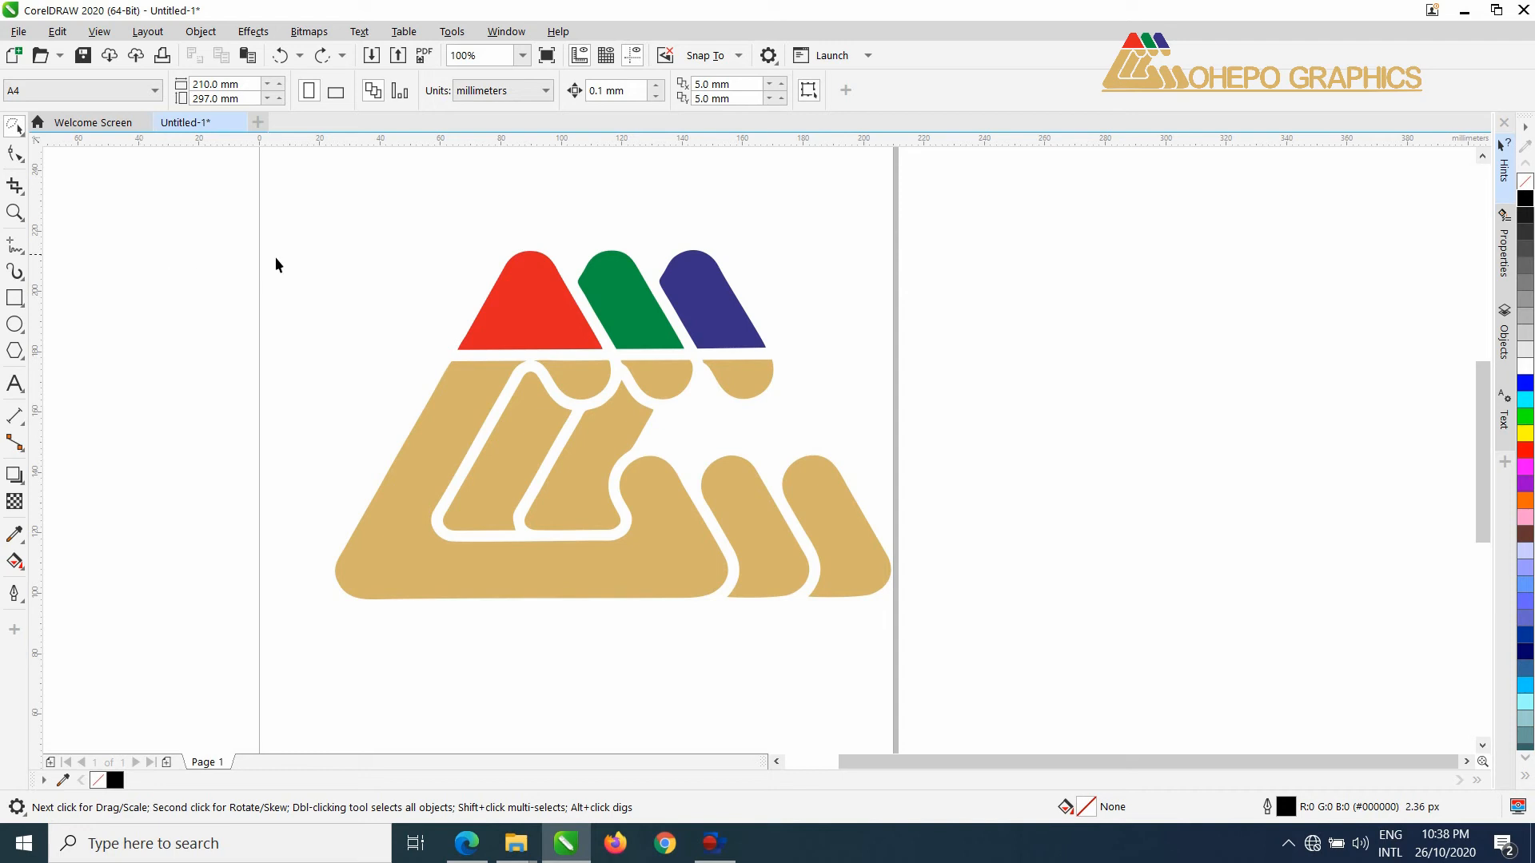
mouse_move(344, 284)
left_mouse_down()
mouse_move(476, 202)
mouse_move(626, 191)
mouse_move(737, 199)
mouse_move(845, 299)
mouse_move(858, 380)
mouse_move(788, 423)
mouse_move(548, 415)
left_mouse_up()
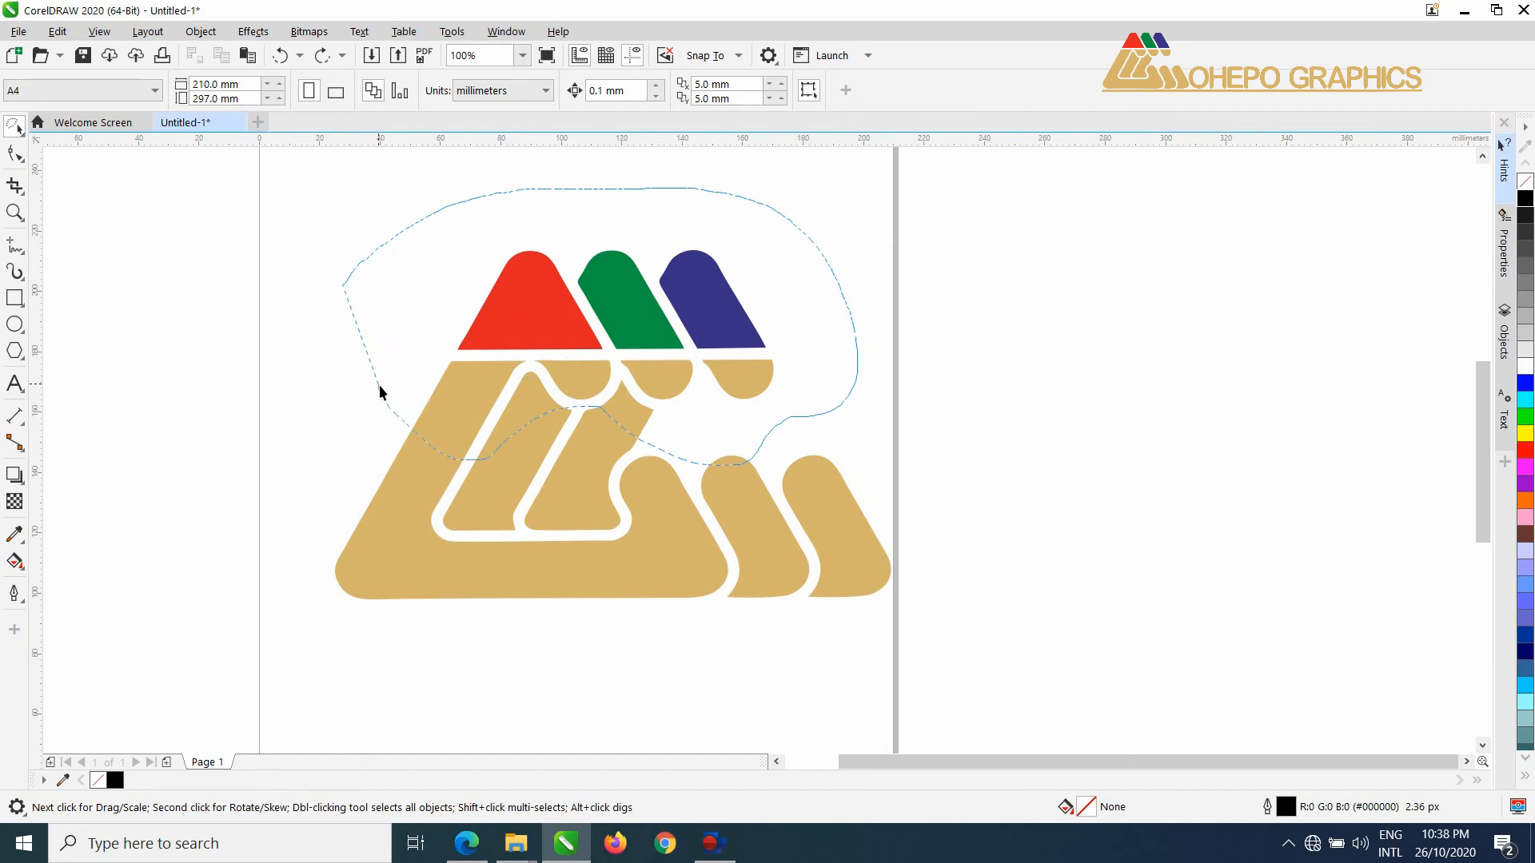
left_click_drag(309, 237, 308, 237)
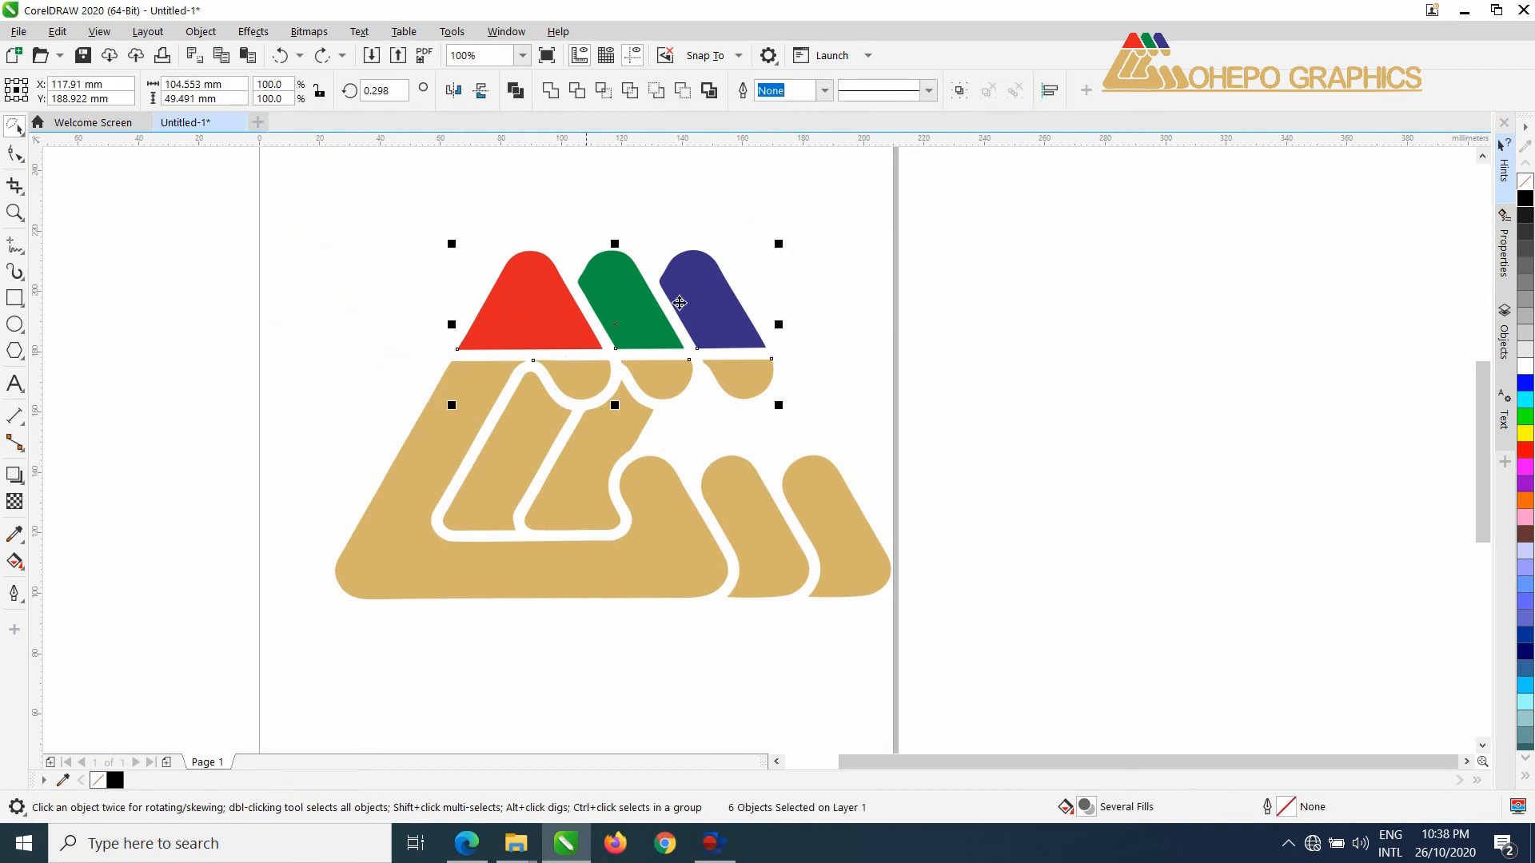
left_click_drag(622, 336, 676, 228)
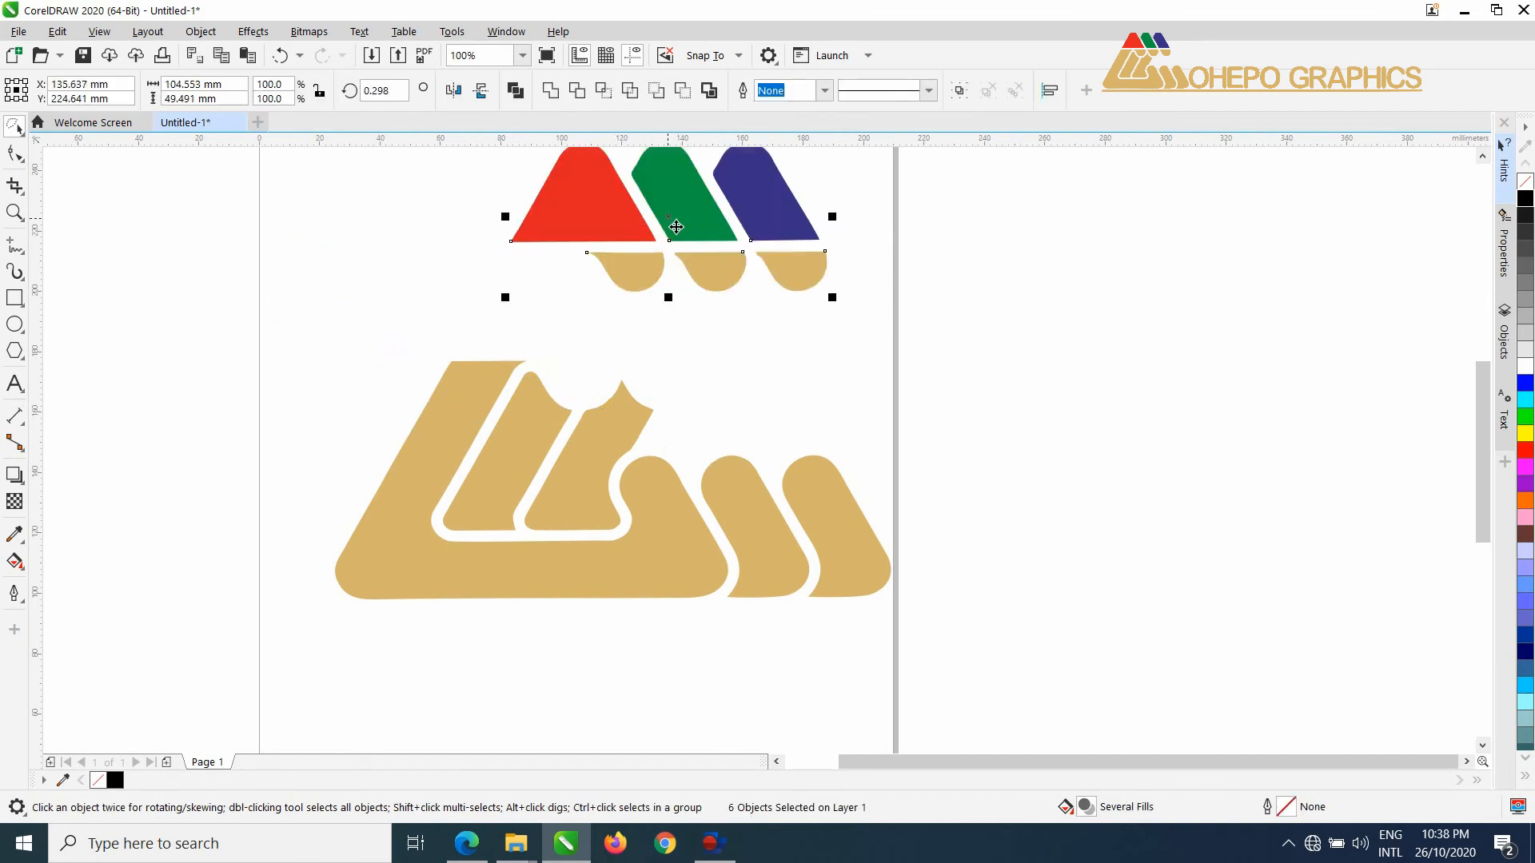
Undo the last move of the coloured shapes and rounded pieces, and lasso the whole logo with Freehand Pick
key("ctrl+z")
mouse_move(404, 245)
left_mouse_down()
mouse_move(568, 154)
mouse_move(772, 214)
mouse_move(929, 432)
mouse_move(933, 630)
mouse_move(742, 781)
mouse_move(412, 730)
mouse_move(280, 595)
mouse_move(293, 440)
left_mouse_up()
left_click_drag(382, 326, 404, 424)
left_click_drag(648, 508, 648, 411)
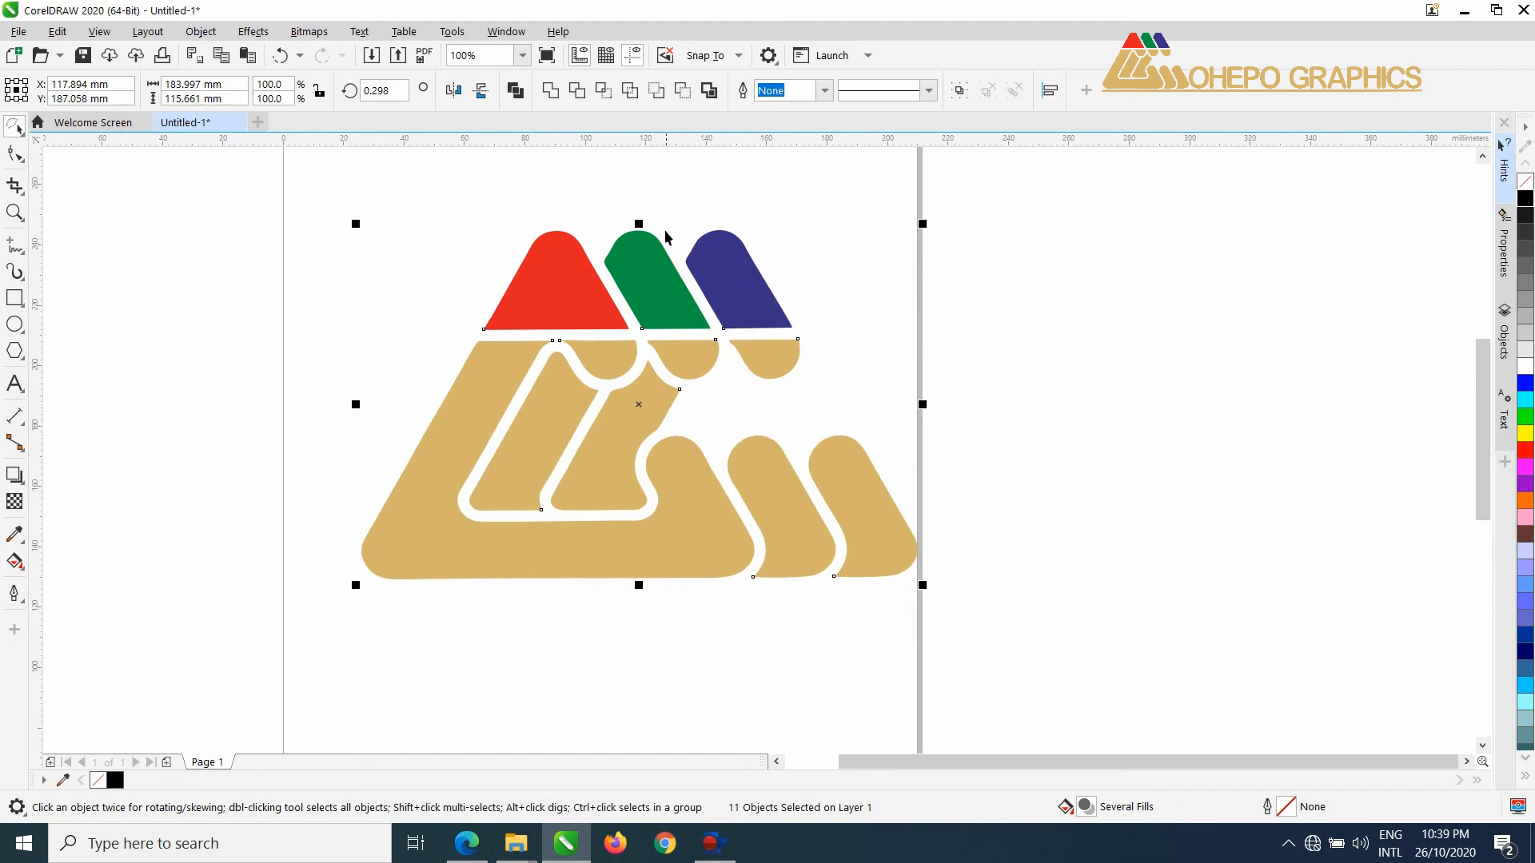
Try stretching the whole logo vertically to about 127.7 mm high and rotating it clockwise to about 338°, undoing each change
left_click_drag(647, 231, 647, 196)
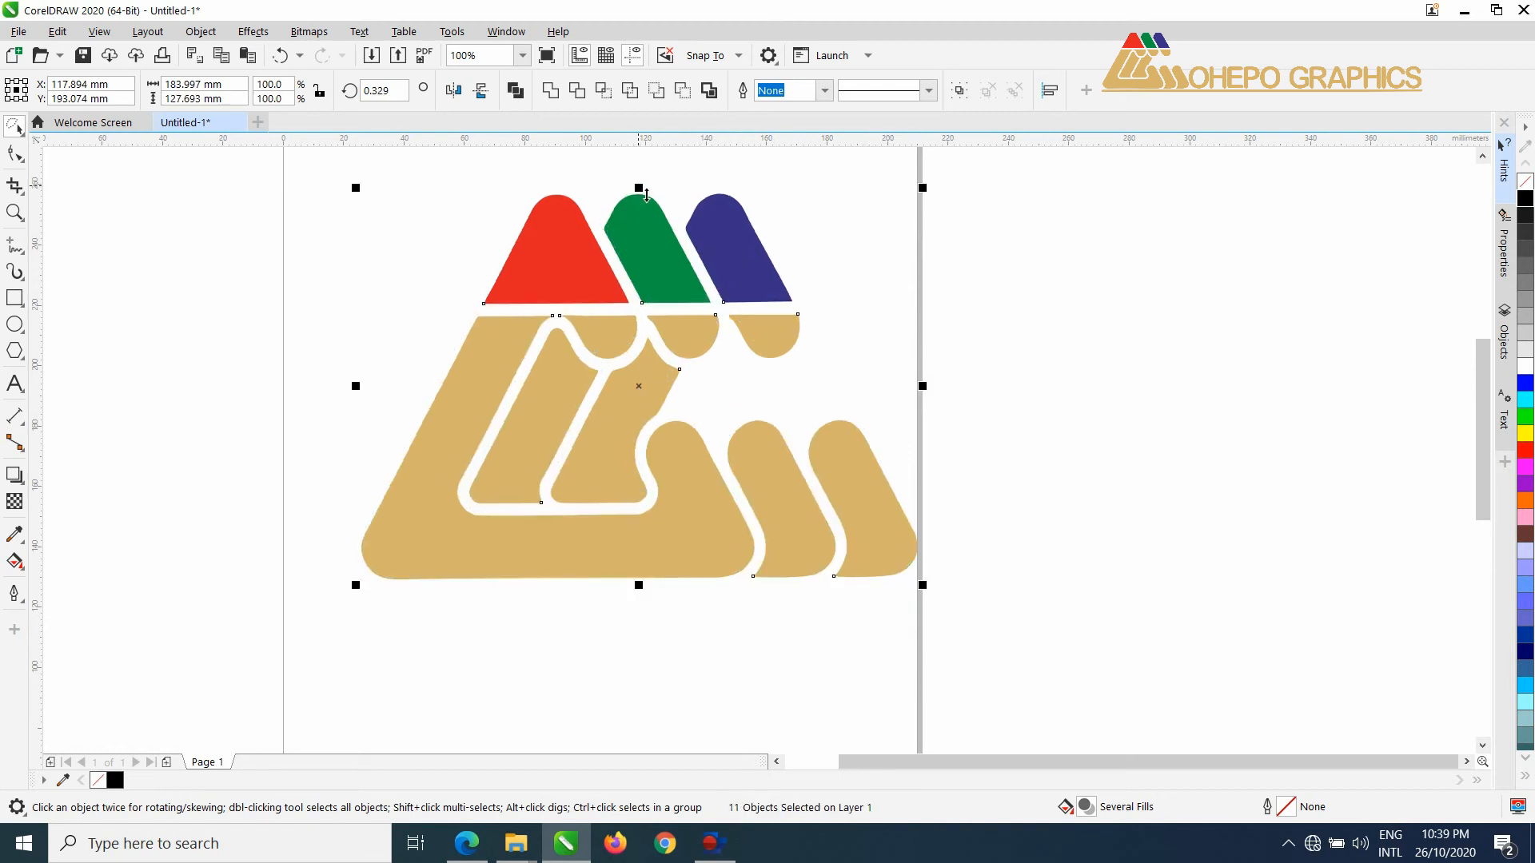
key("ctrl+z")
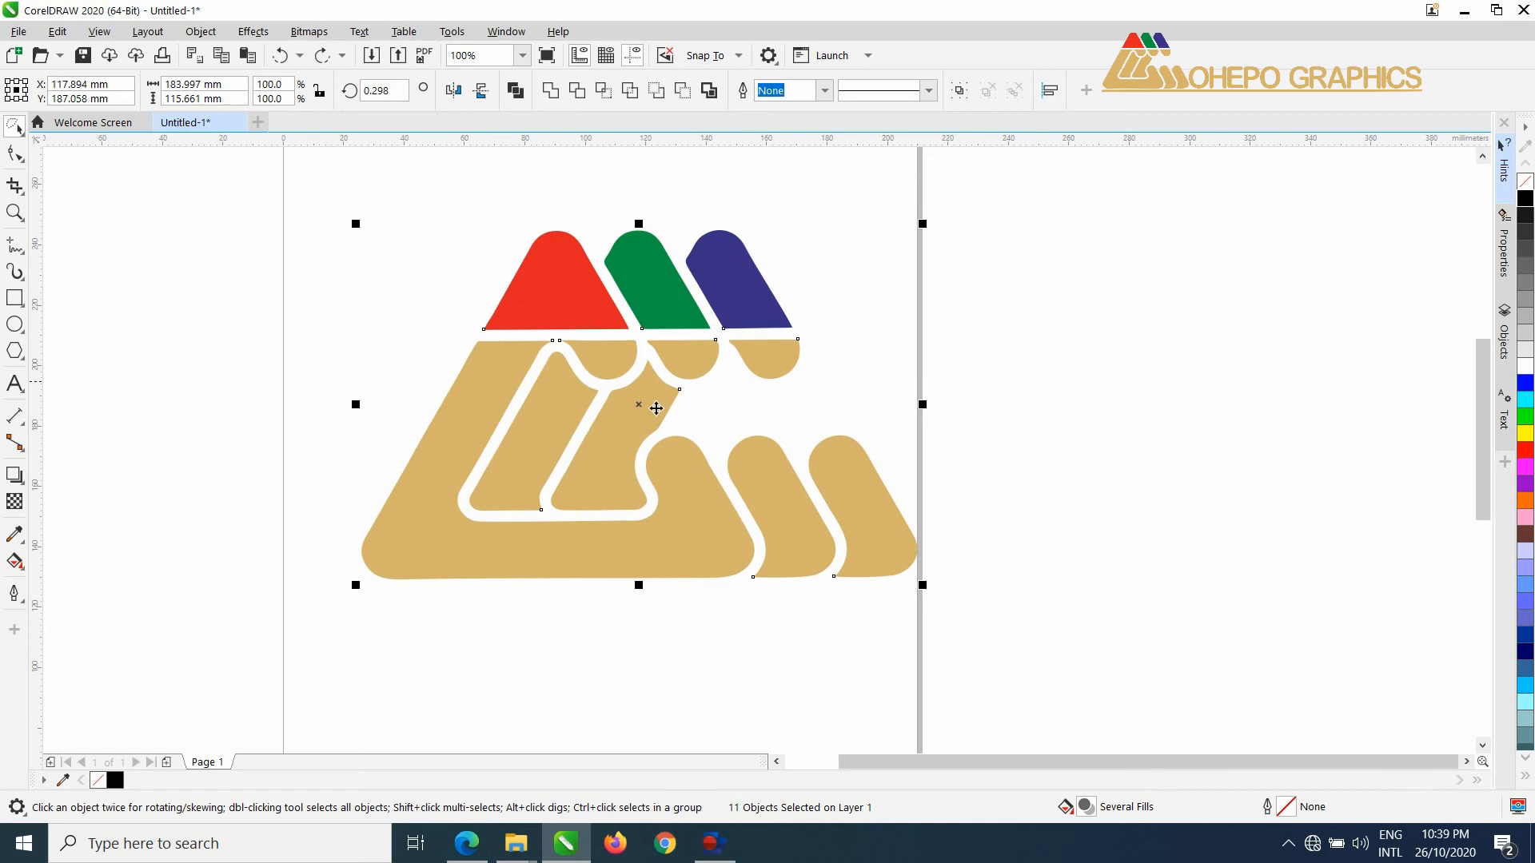
left_click(644, 405)
left_click_drag(927, 223, 918, 356)
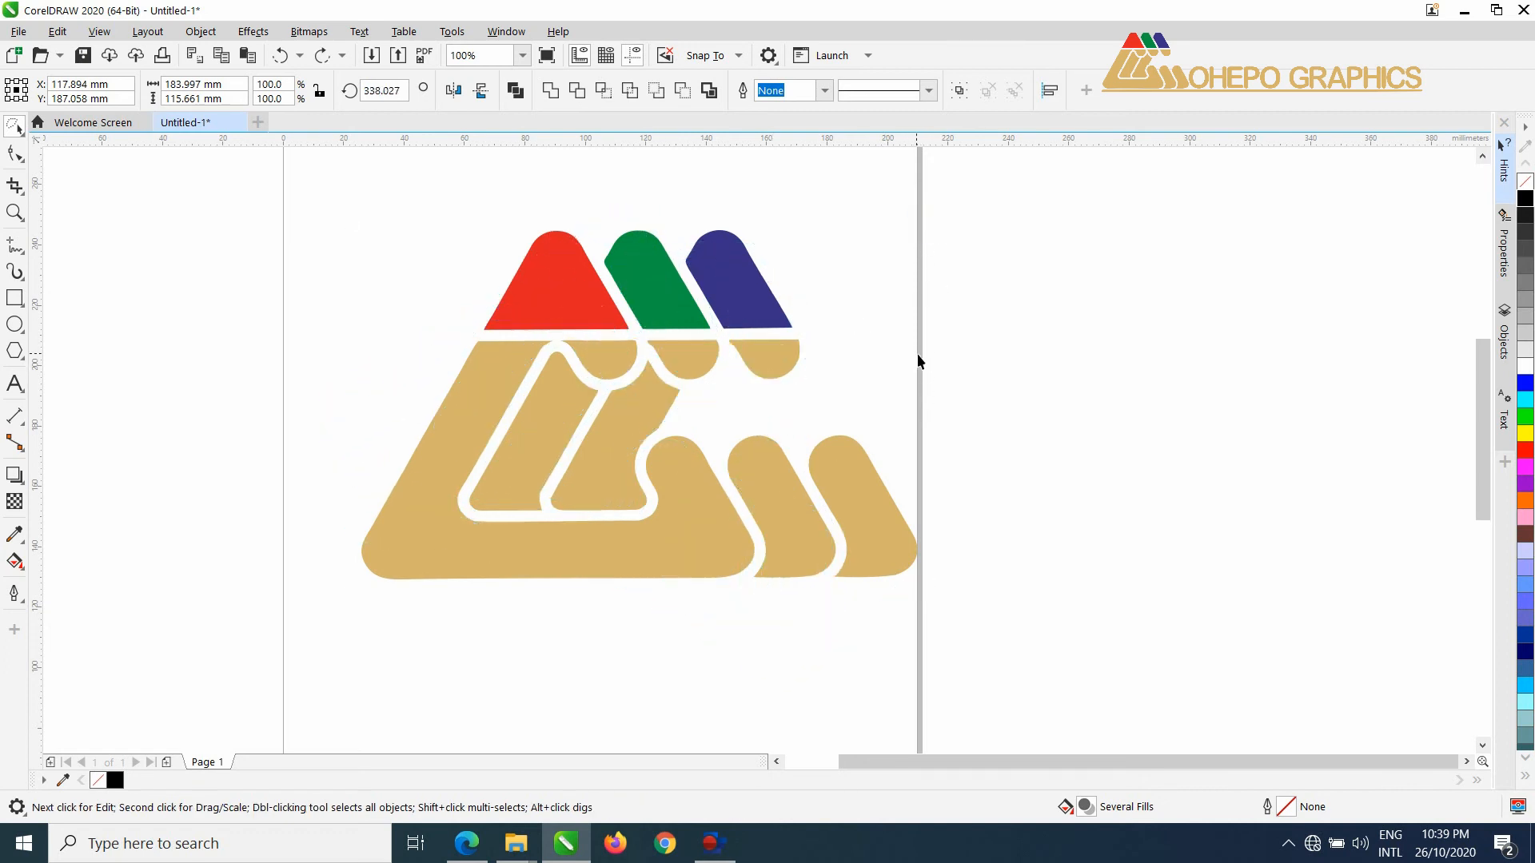
key("ctrl+z")
Try skewing the whole logo horizontally from its upper edge, undo the skew and clear the selection
left_click_drag(641, 230, 575, 199)
key("ctrl+z")
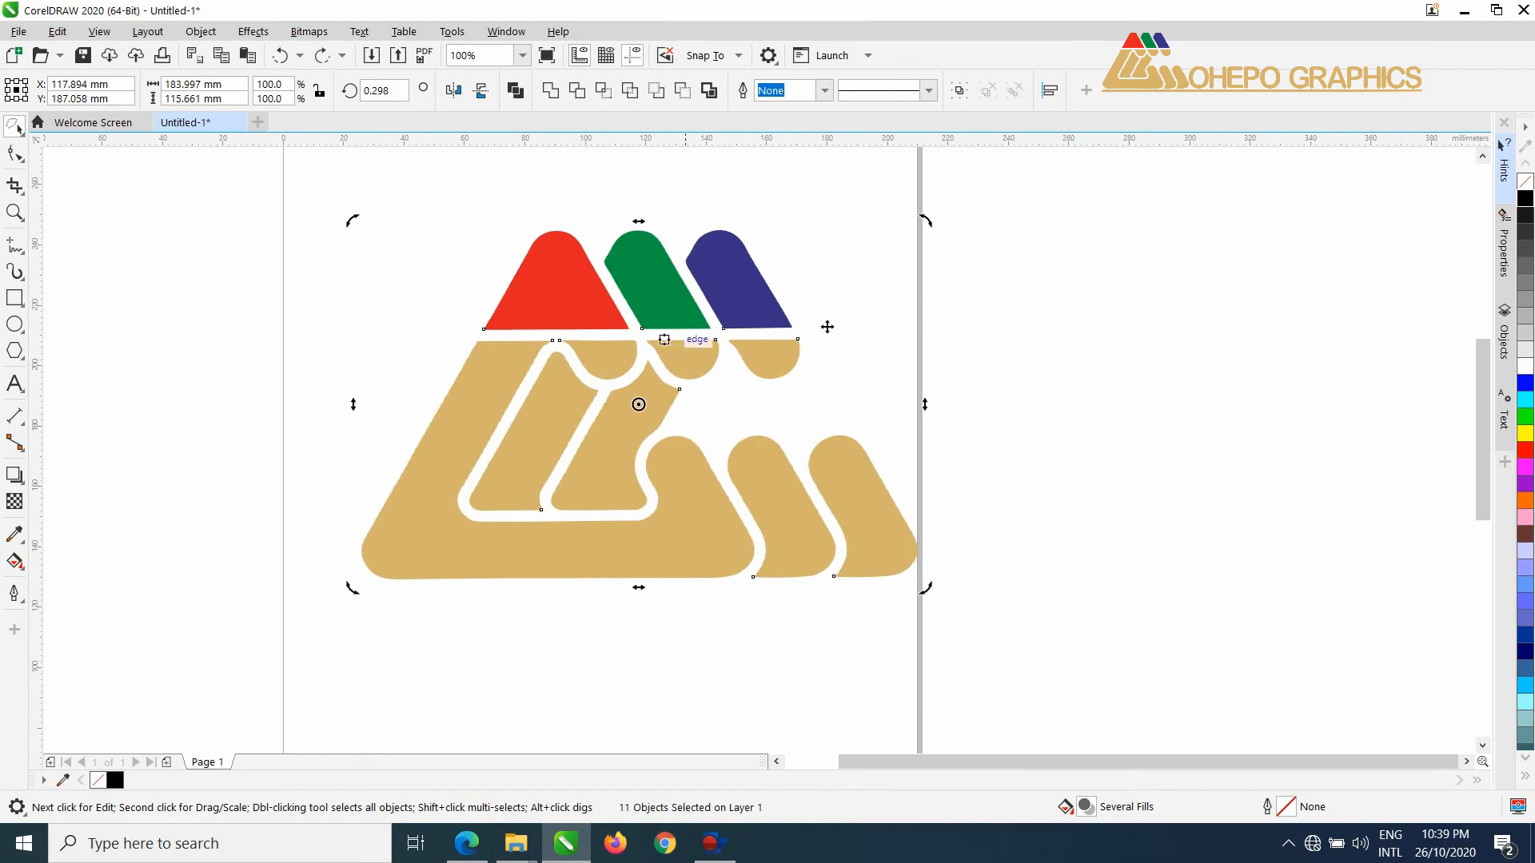
left_click(1001, 267)
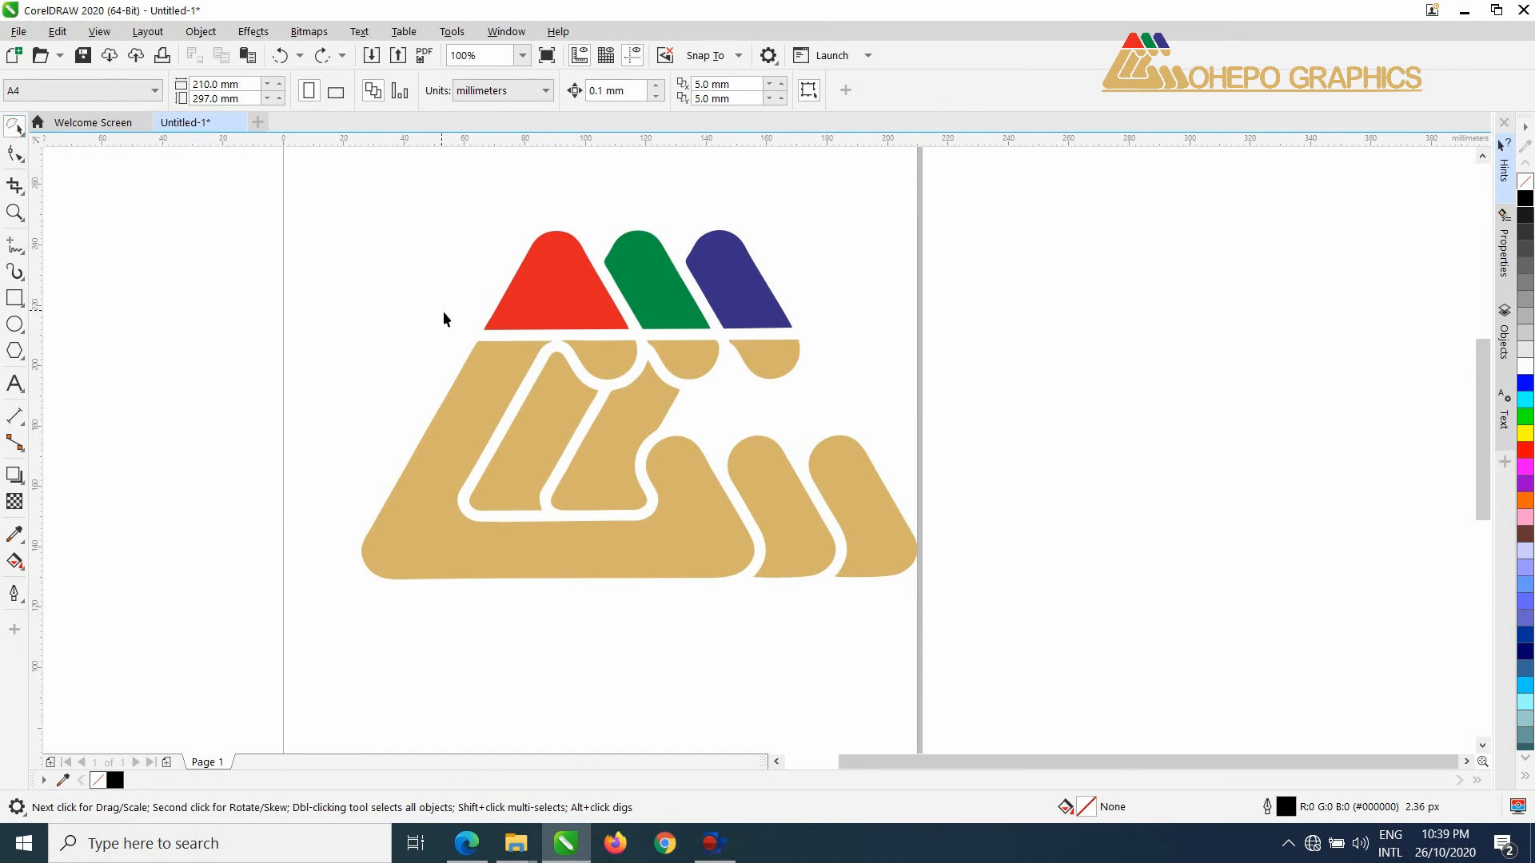
Select the red, green and blue shapes one after another, followed by the rightmost tan rounded piece and the central tan piece
left_click(598, 320)
left_click(667, 296)
left_click(730, 288)
left_click(760, 362)
left_click(646, 399)
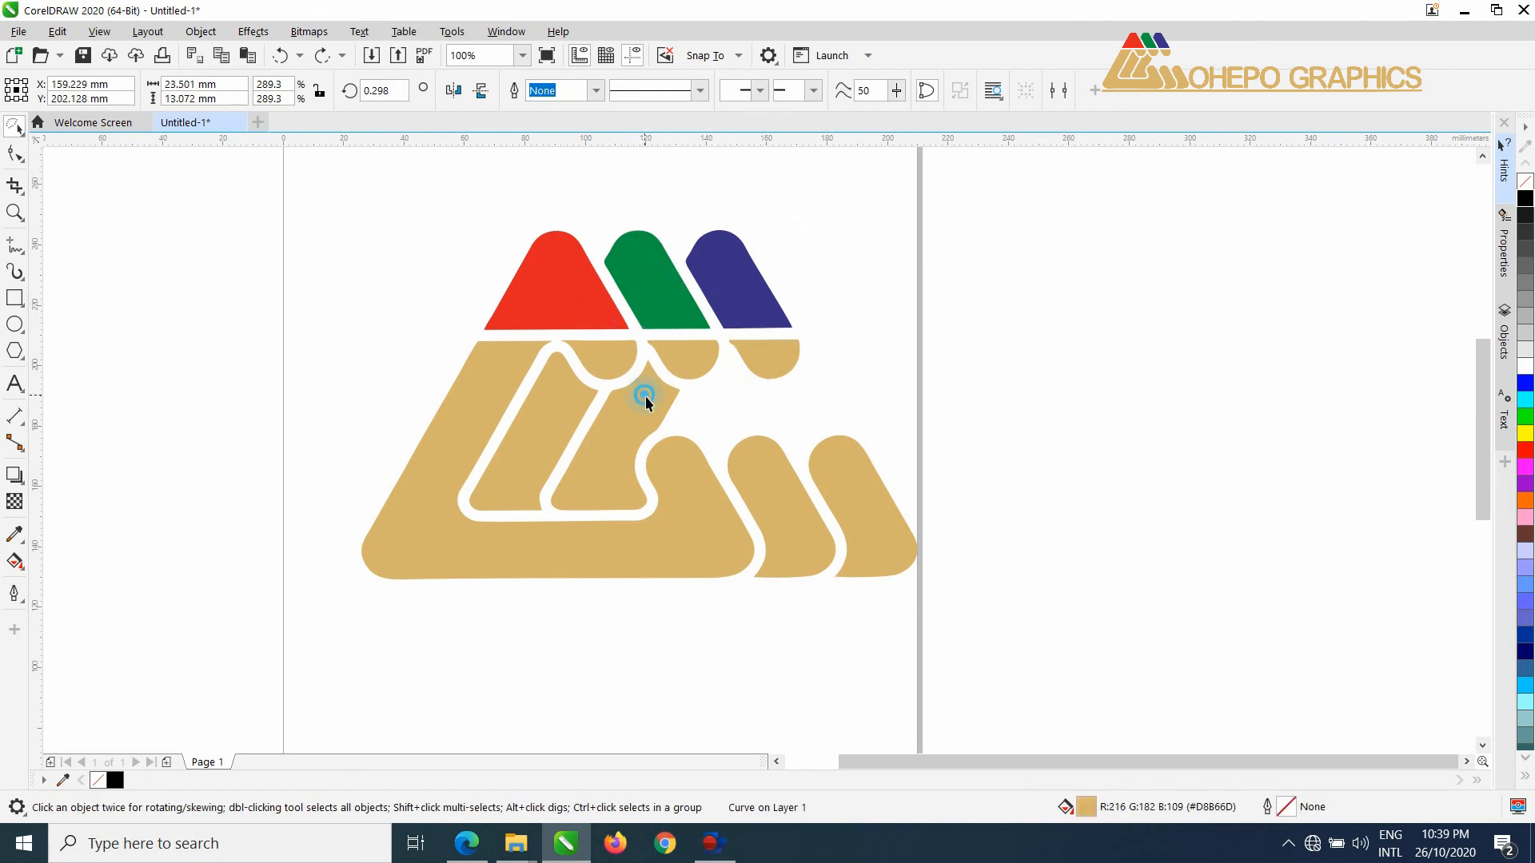
Lasso the three coloured shapes with the tan rounded pieces, try moving them up and to the right, undo it and deselect them
mouse_move(442, 248)
left_mouse_down()
mouse_move(554, 155)
mouse_move(677, 164)
mouse_move(783, 239)
mouse_move(845, 354)
mouse_move(841, 407)
mouse_move(783, 433)
mouse_move(715, 447)
mouse_move(515, 429)
mouse_move(489, 339)
mouse_move(565, 225)
mouse_move(734, 211)
mouse_move(835, 288)
mouse_move(882, 405)
mouse_move(829, 451)
mouse_move(647, 452)
left_mouse_up()
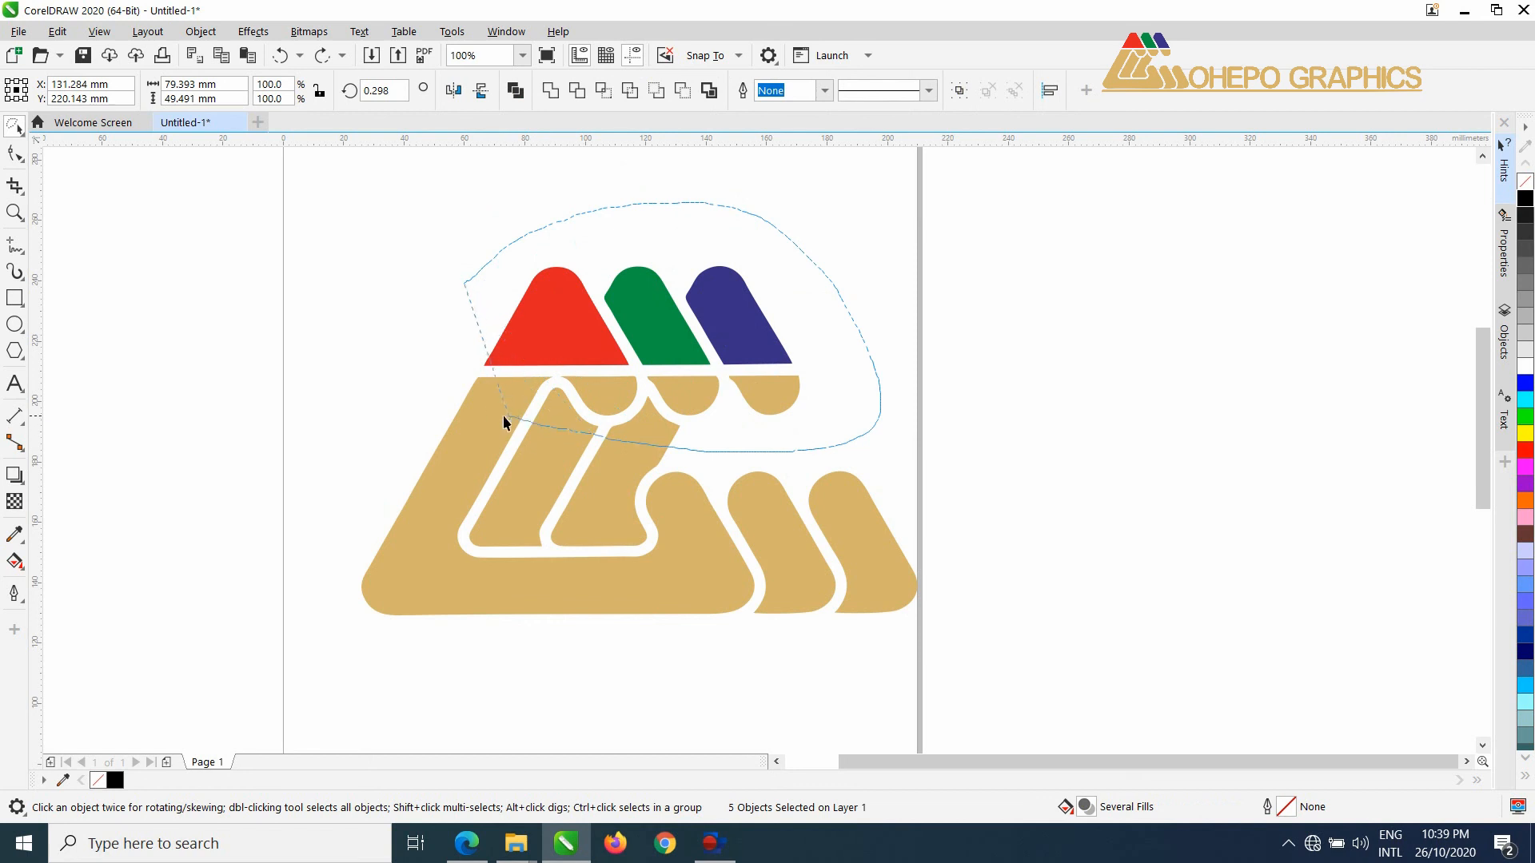
left_click_drag(405, 347, 404, 347)
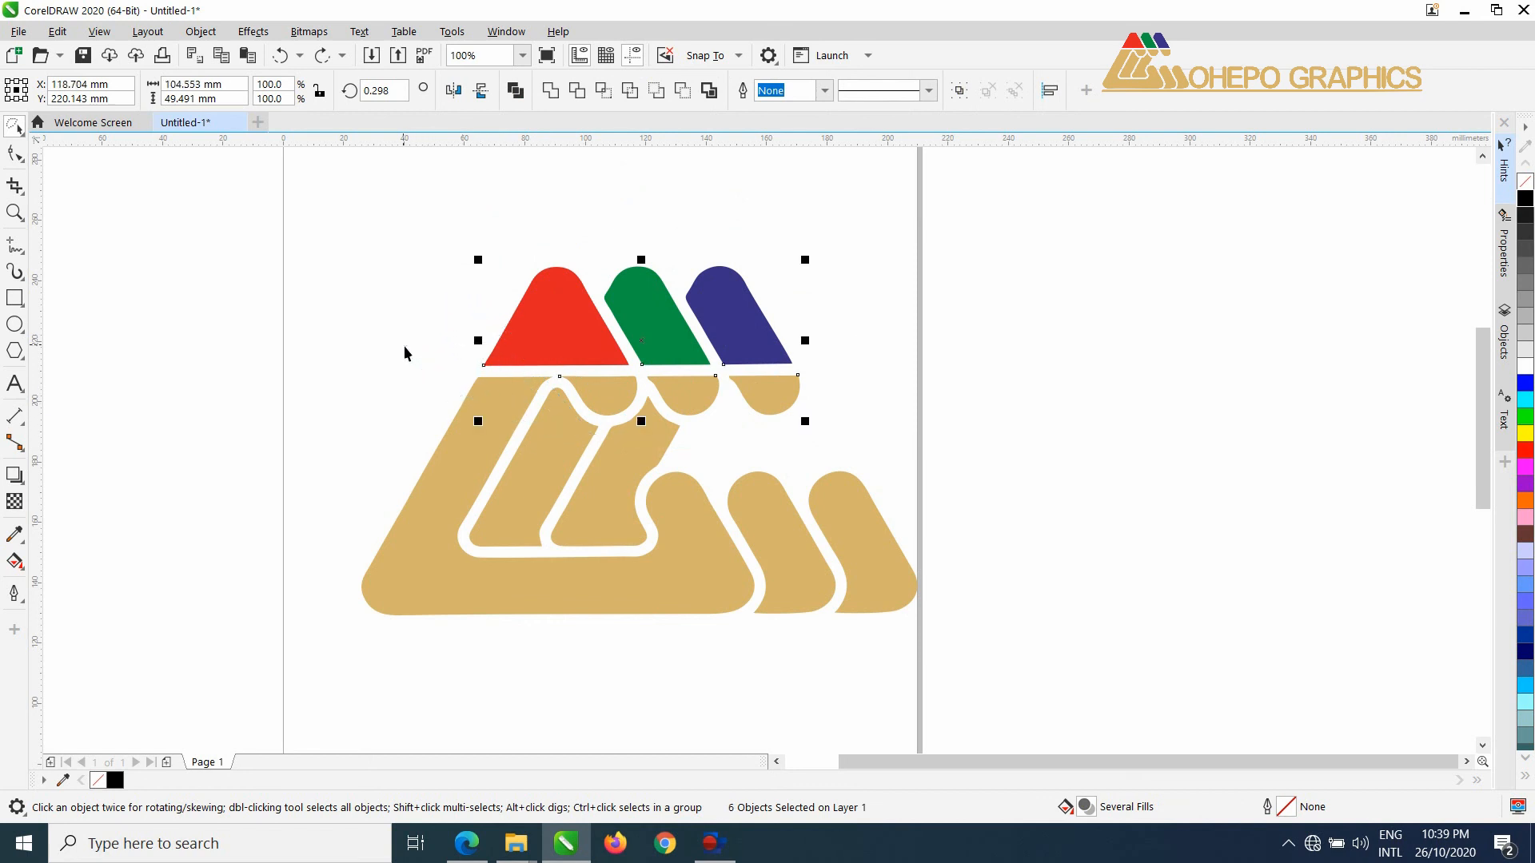
left_click_drag(648, 351, 823, 315)
key("ctrl+z")
left_click(854, 260)
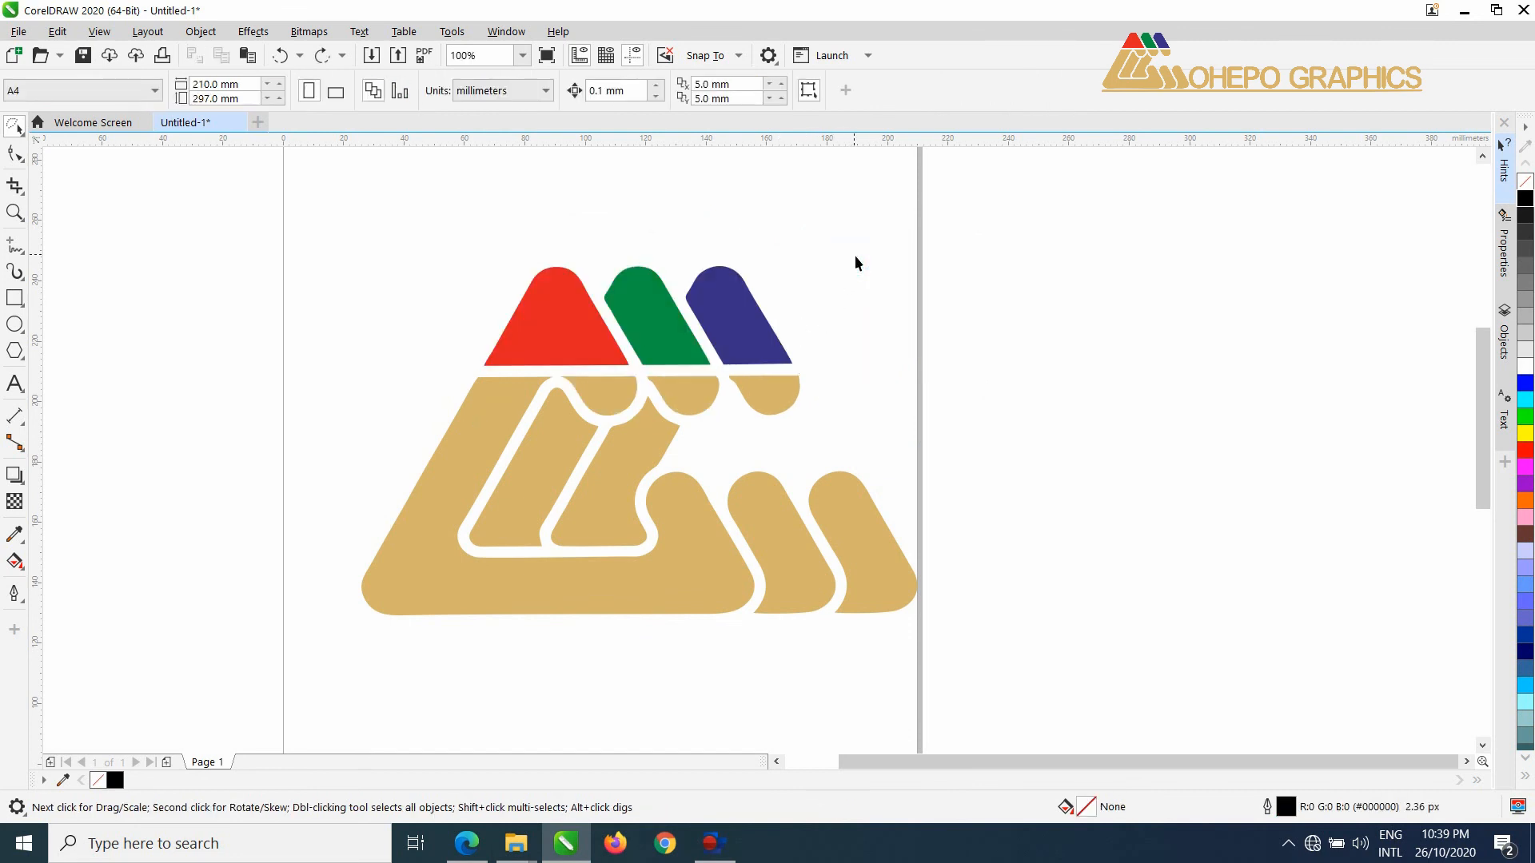